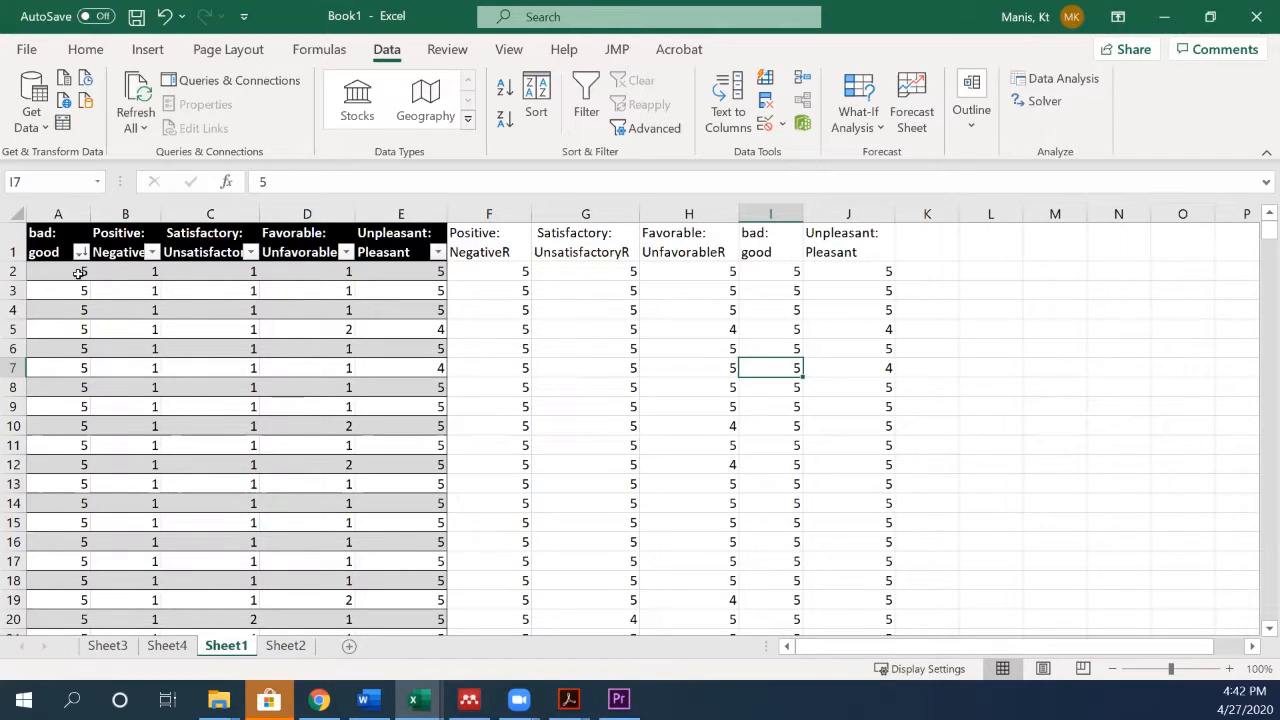
- Examine the first response row of the five original items in Sheet1 and the formula in the Positive: NegativeR column
click(79, 273)
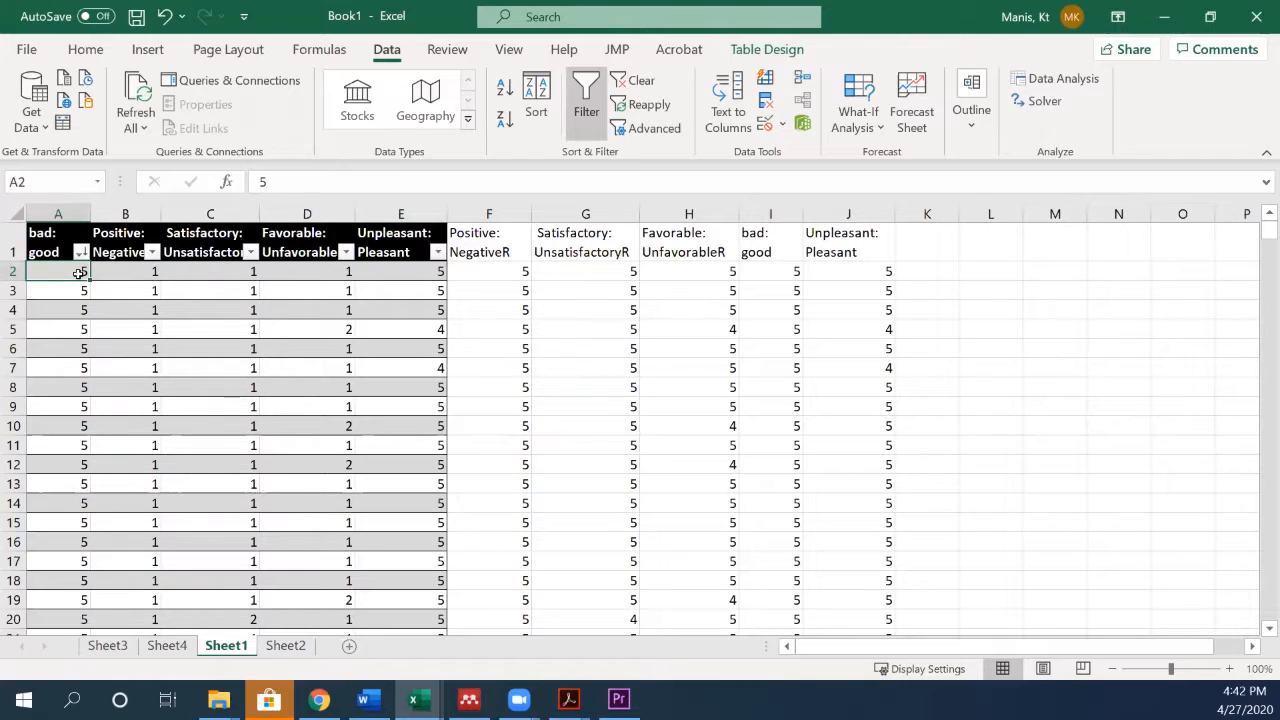
click(391, 276)
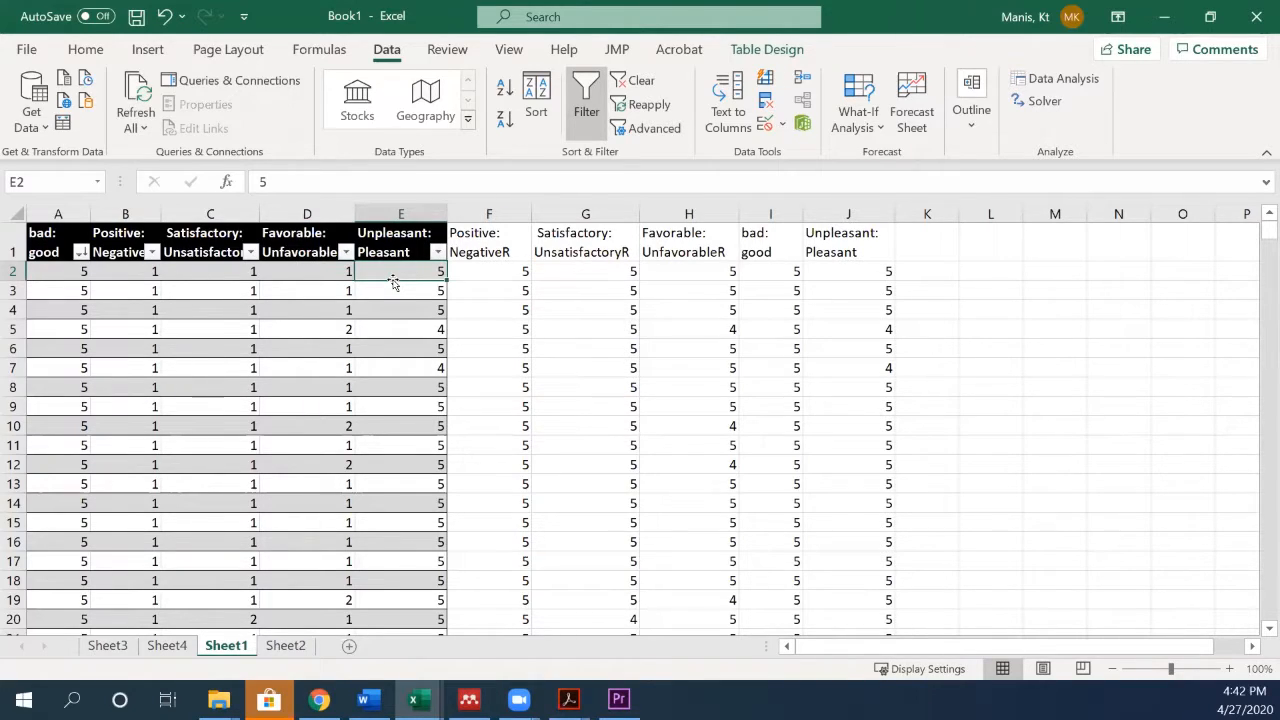
drag(120, 272, 283, 263)
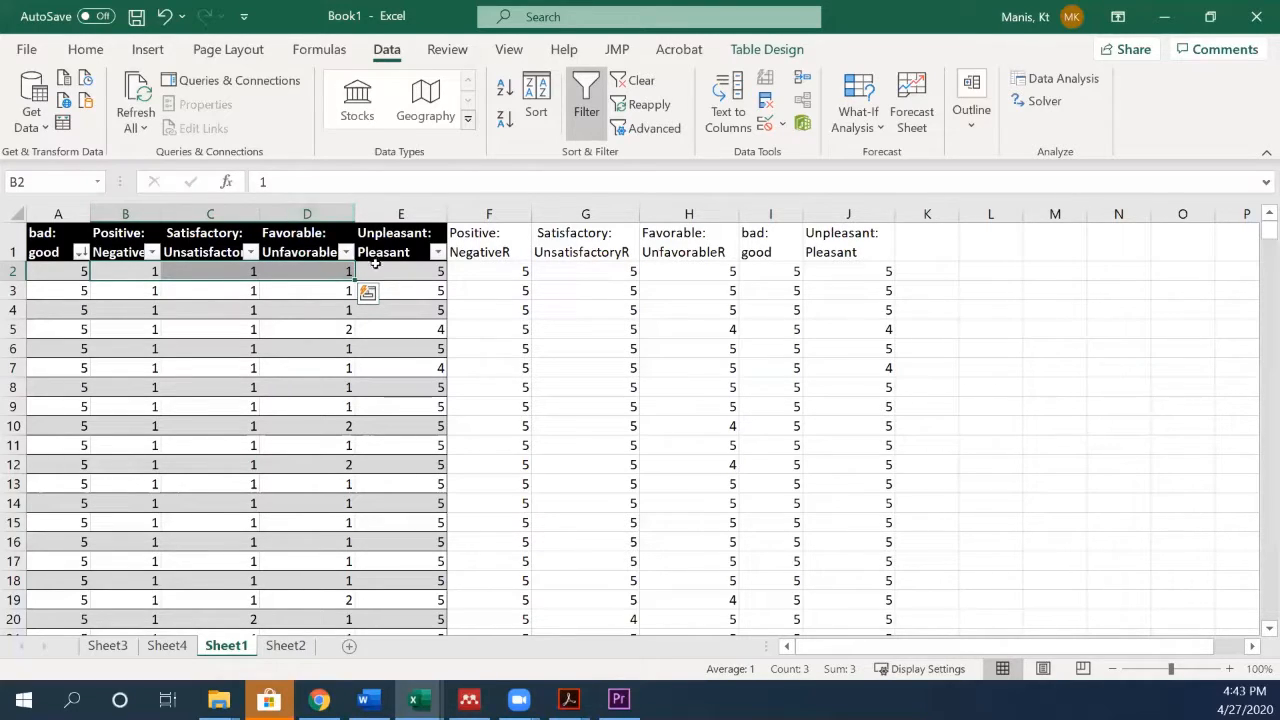
click(471, 275)
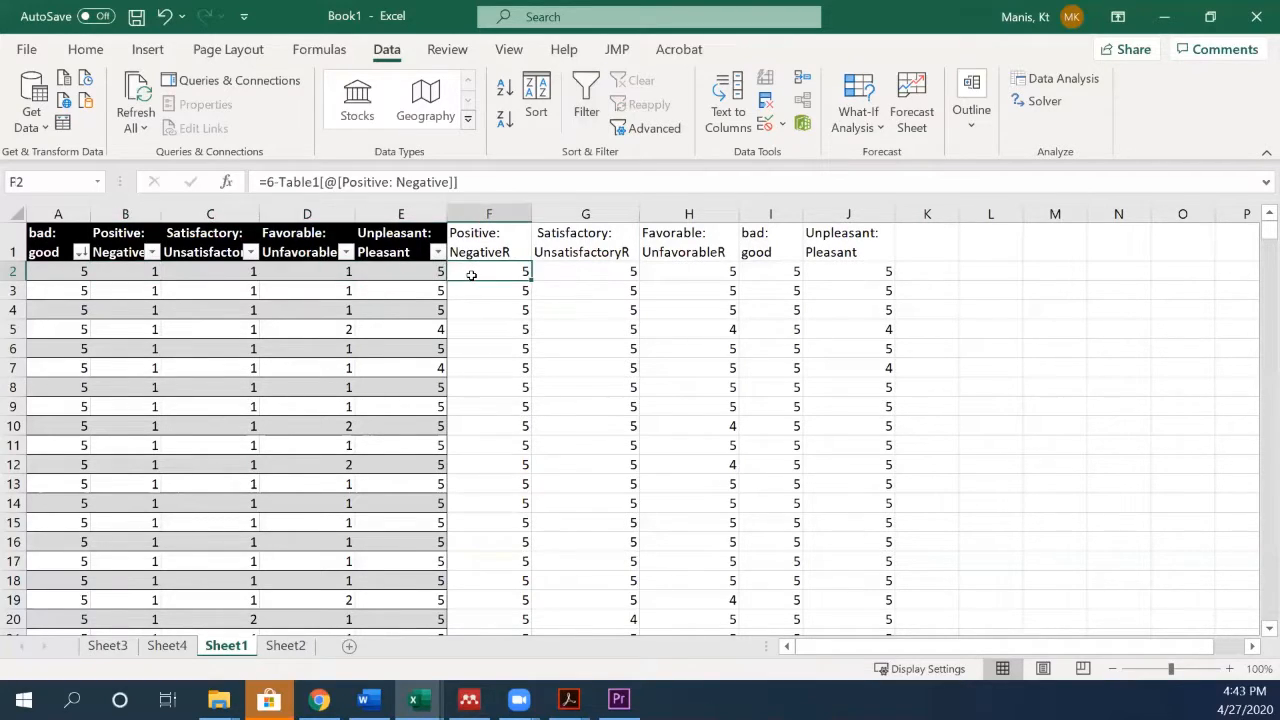
- Copy the five original item columns A to E from Sheet1 into a new worksheet
drag(58, 214, 395, 222)
key(ctrl+c)
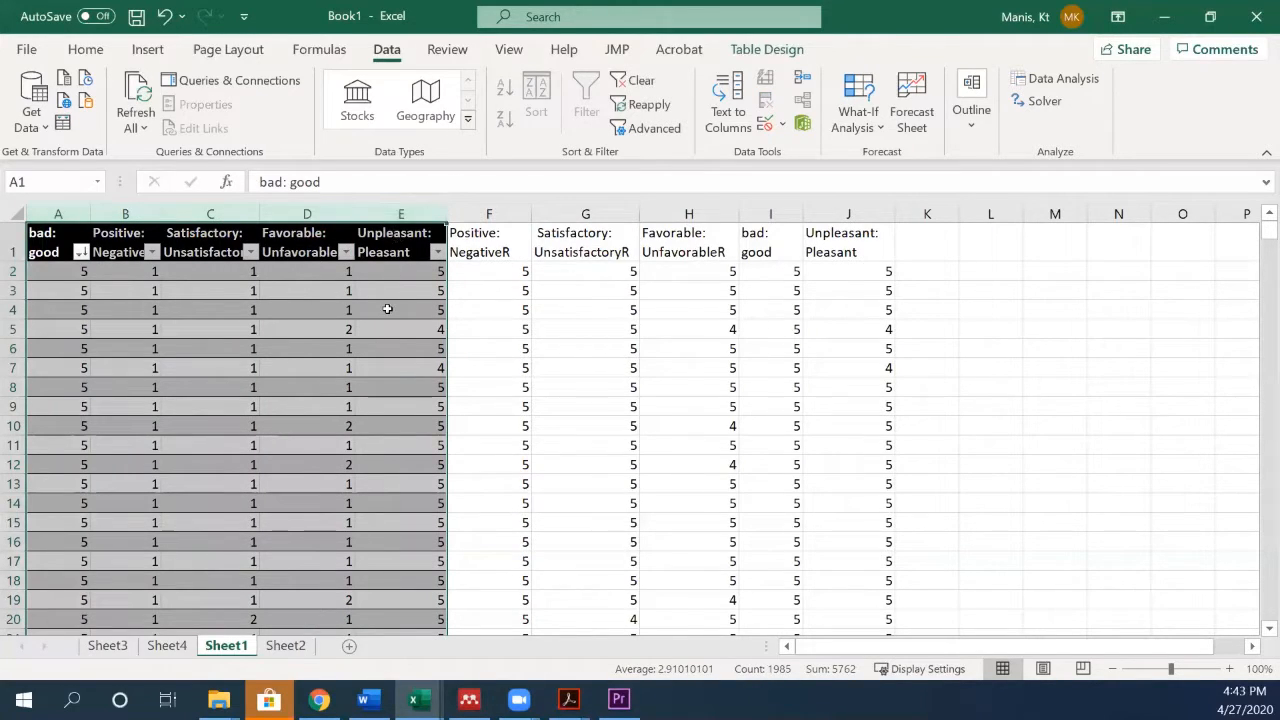
click(349, 645)
key(ctrl+v)
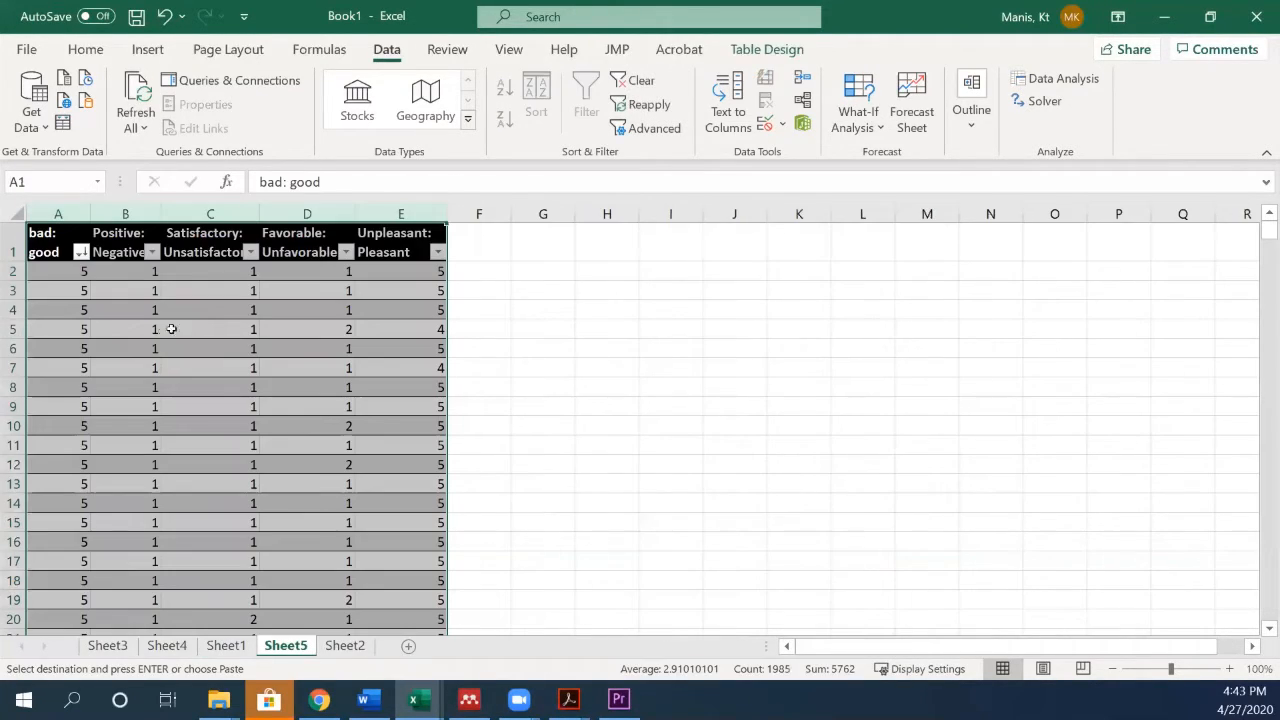
click(500, 298)
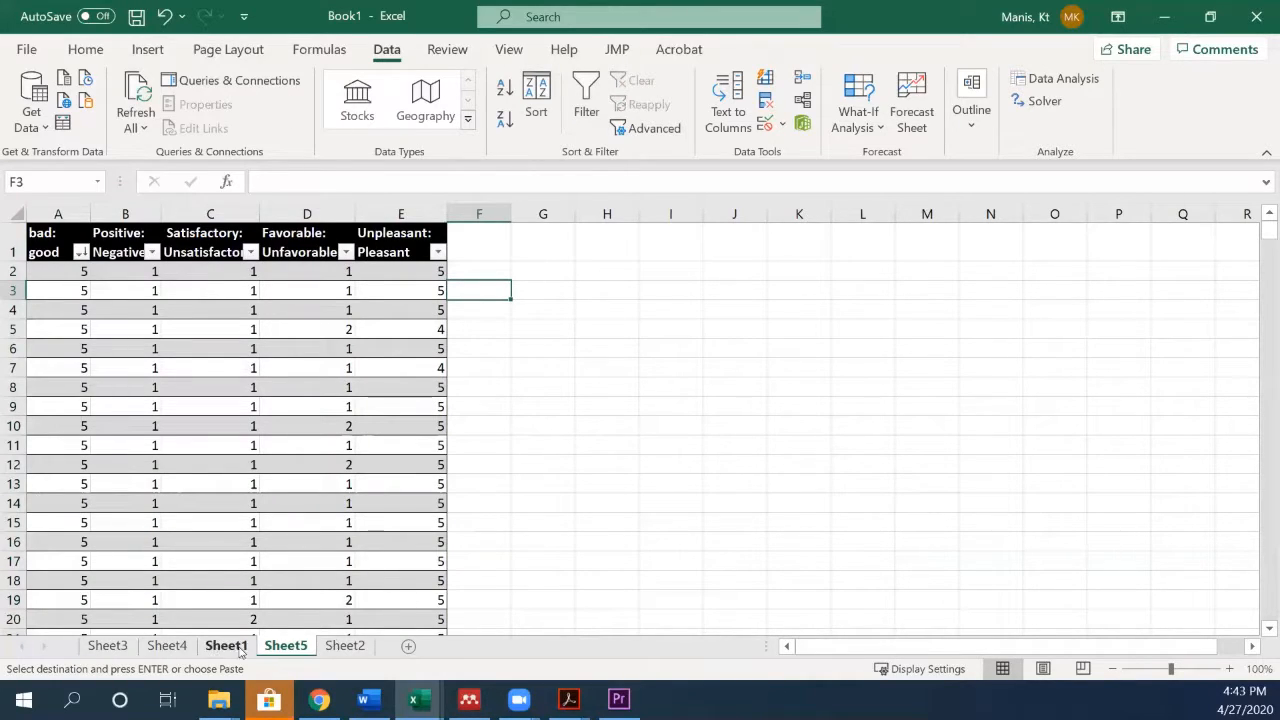
- Insert a table column to the right of the Unpleasant: Pleasant column in the new worksheet
click(430, 240)
key(Tab)
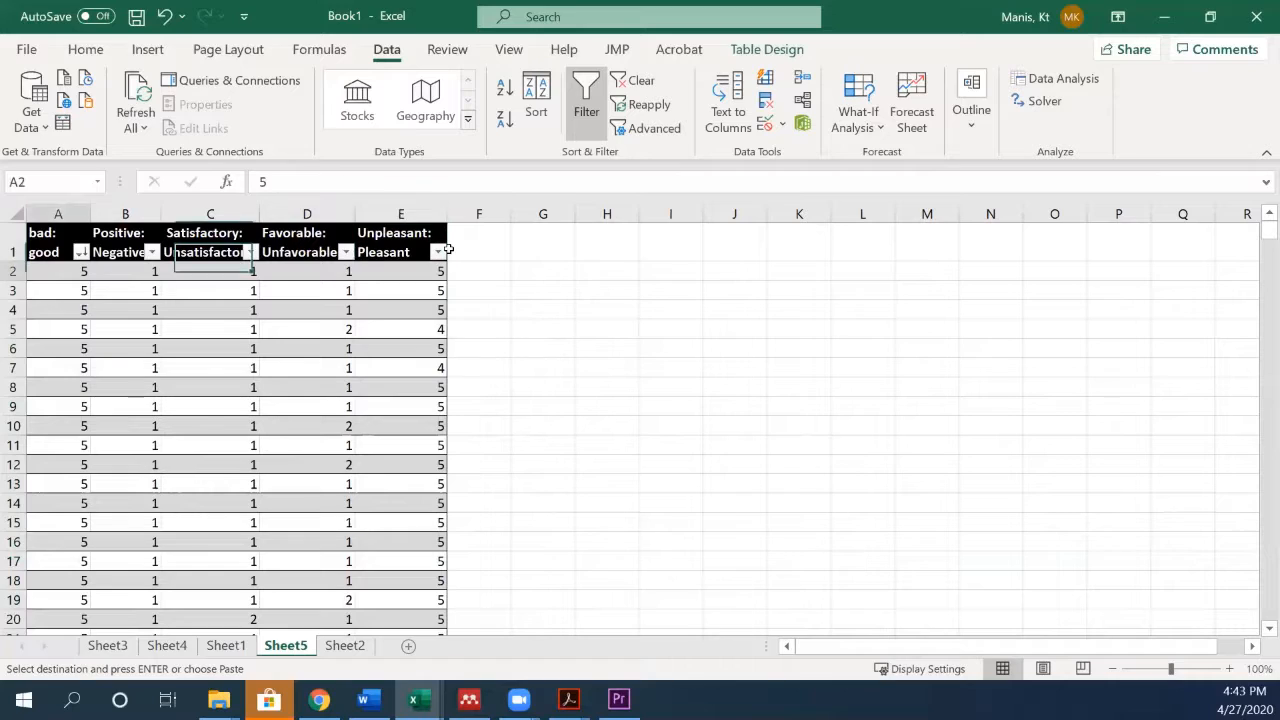
click(392, 236)
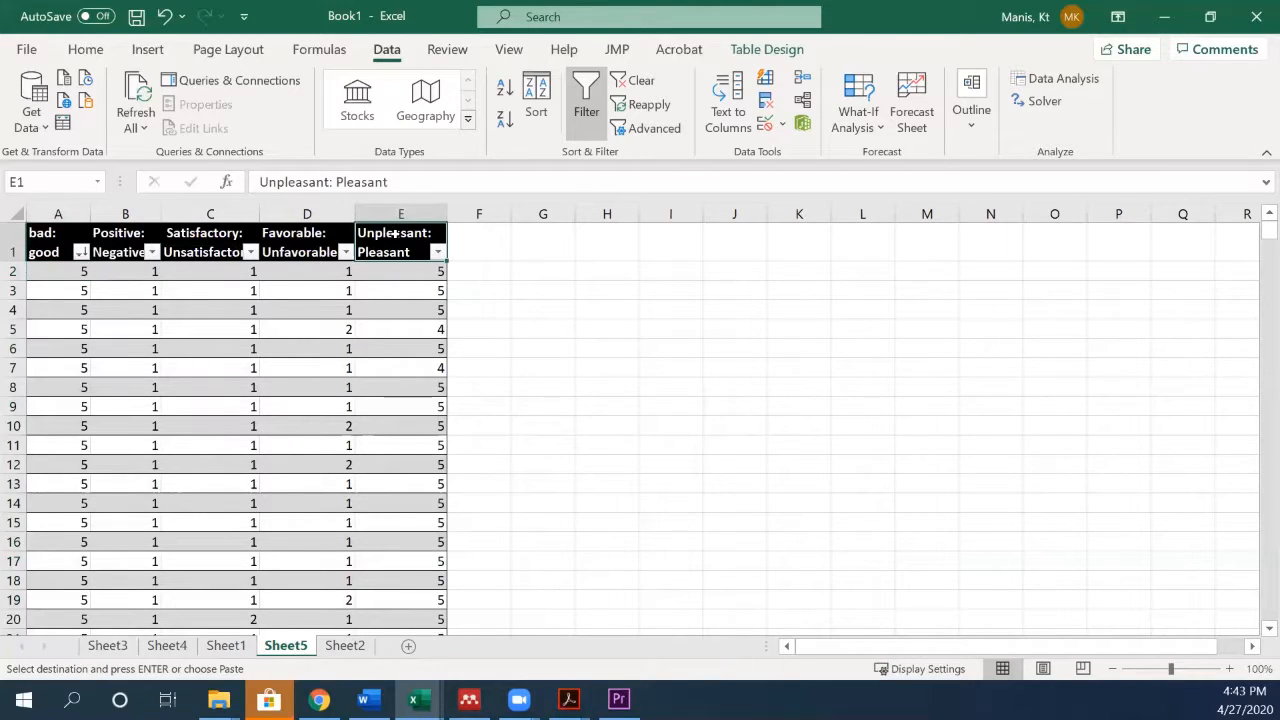
right_click(397, 238)
mouse_move(475, 304)
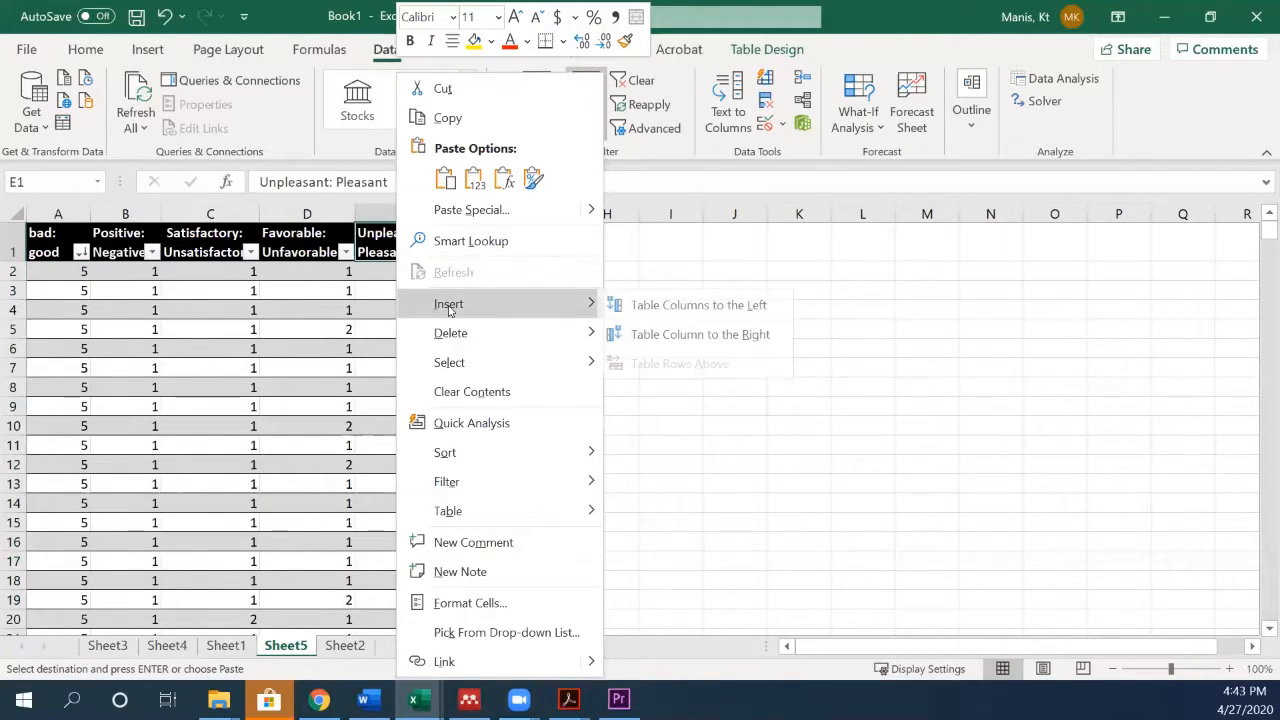
click(656, 333)
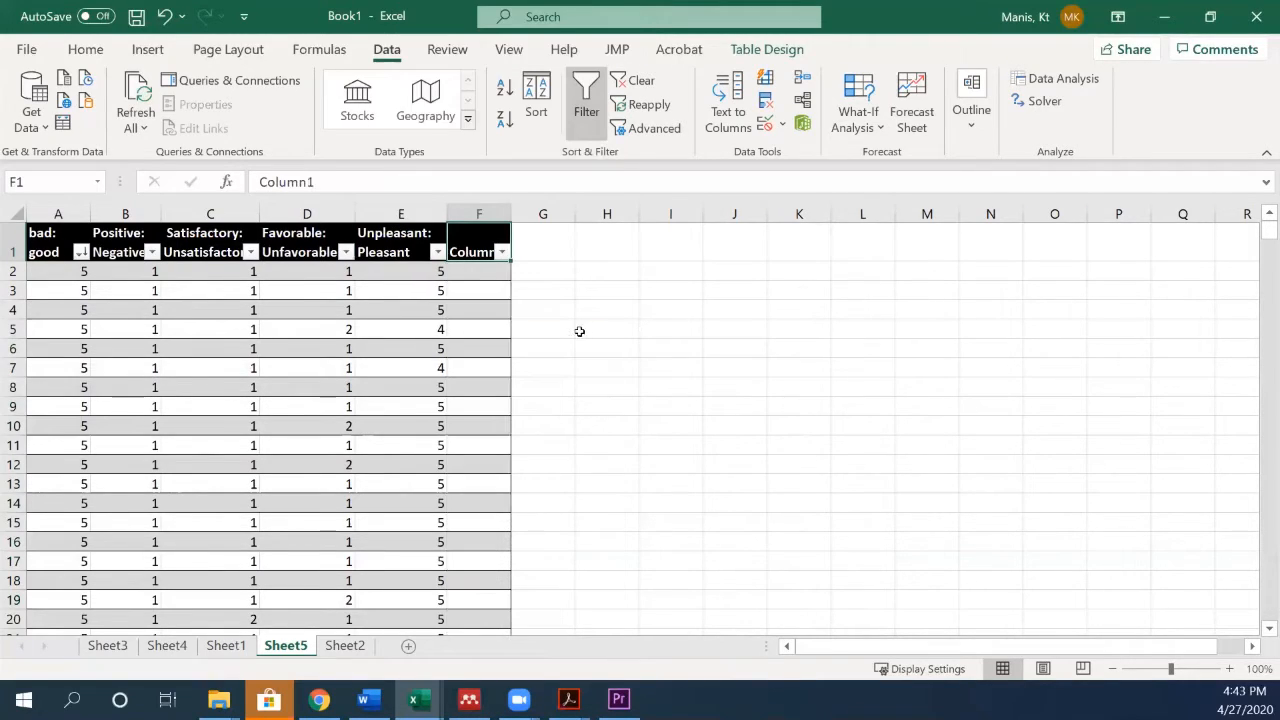
- Copy the Positive: NegativeR header from Sheet1 into the header of the new table column on Sheet5
click(226, 645)
click(478, 246)
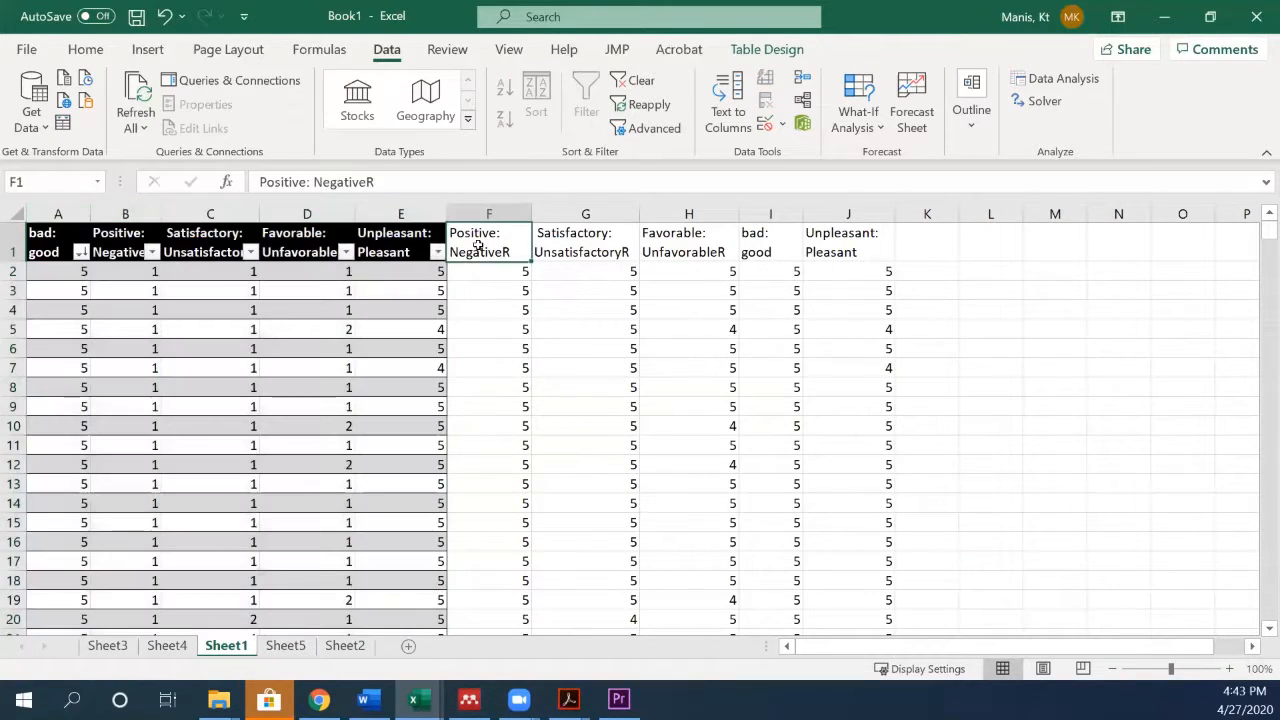
key(ctrl+c)
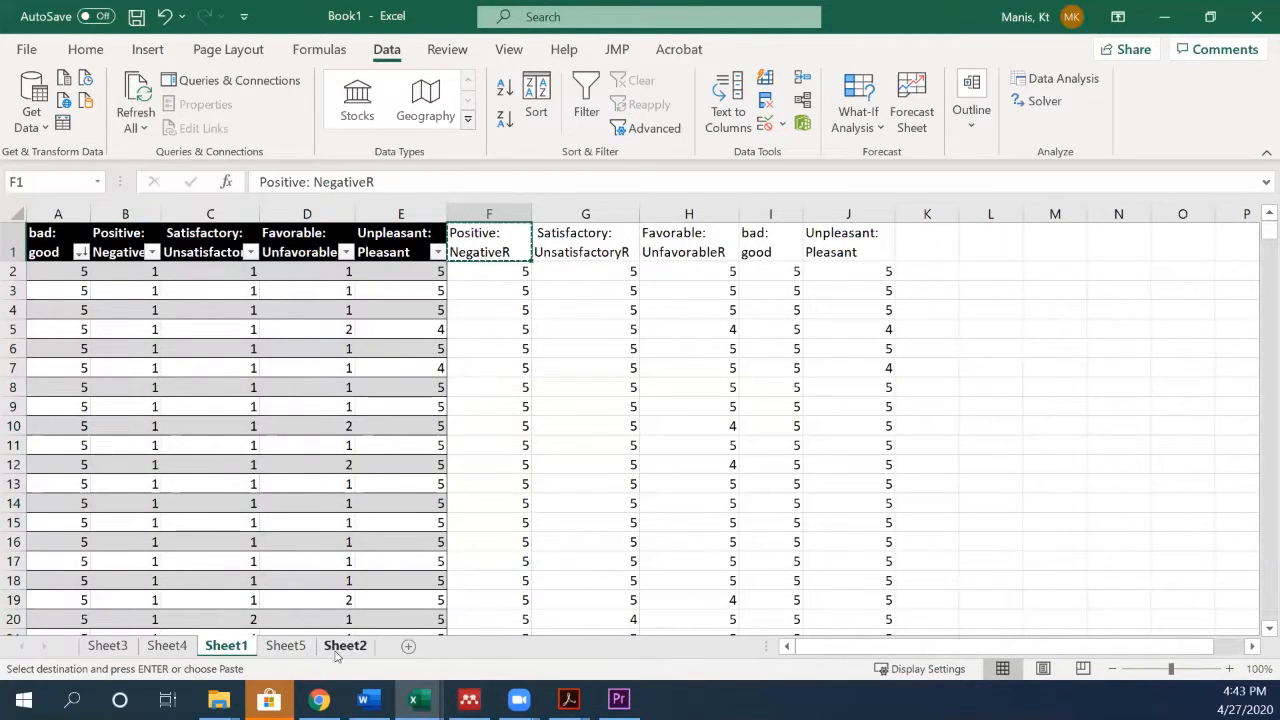
click(287, 646)
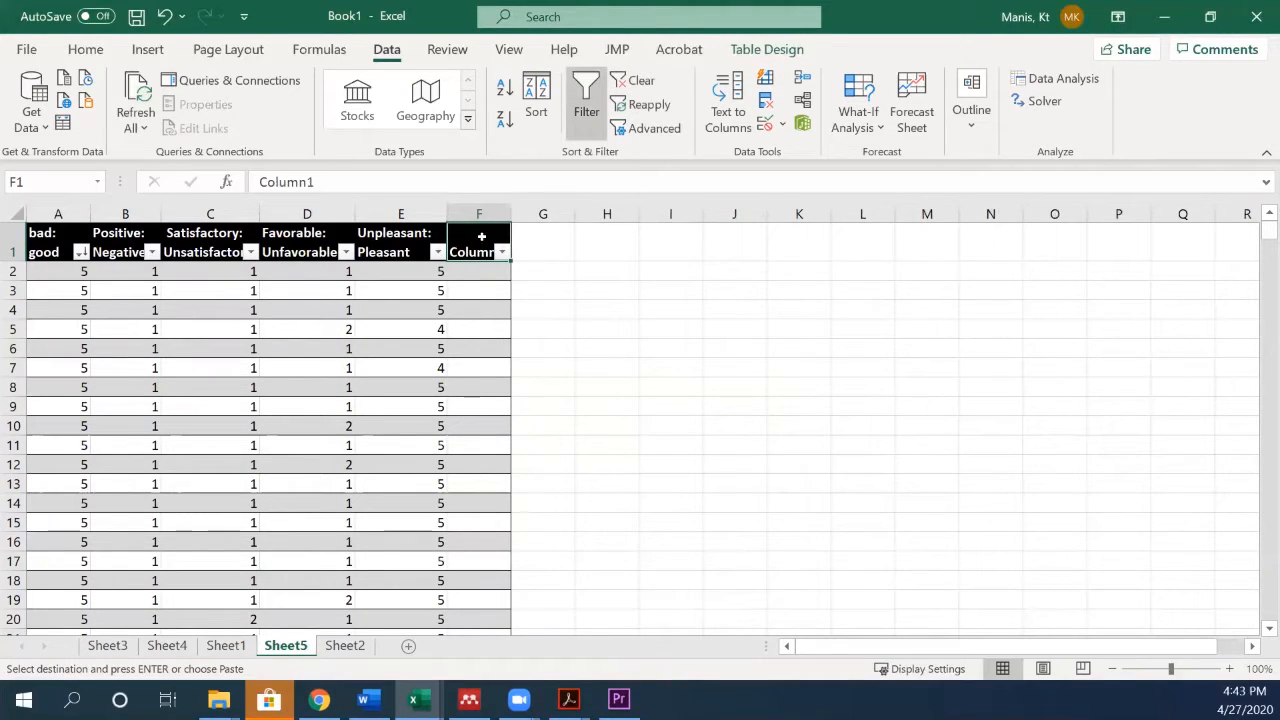
key(ctrl+v)
- Reverse-code the Positive: Negative item by filling the Positive: NegativeR column with the formula =6-[@[Positive: Negative]], and check the filled rows
click(474, 290)
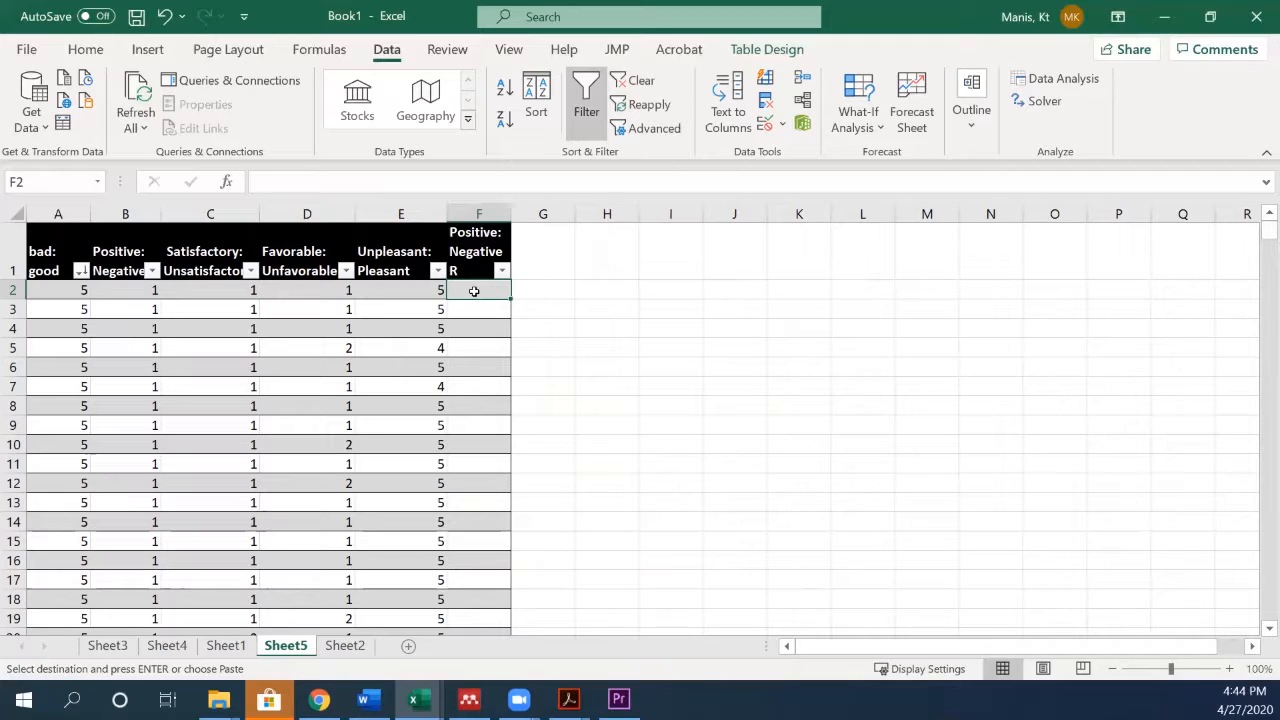
text(=)
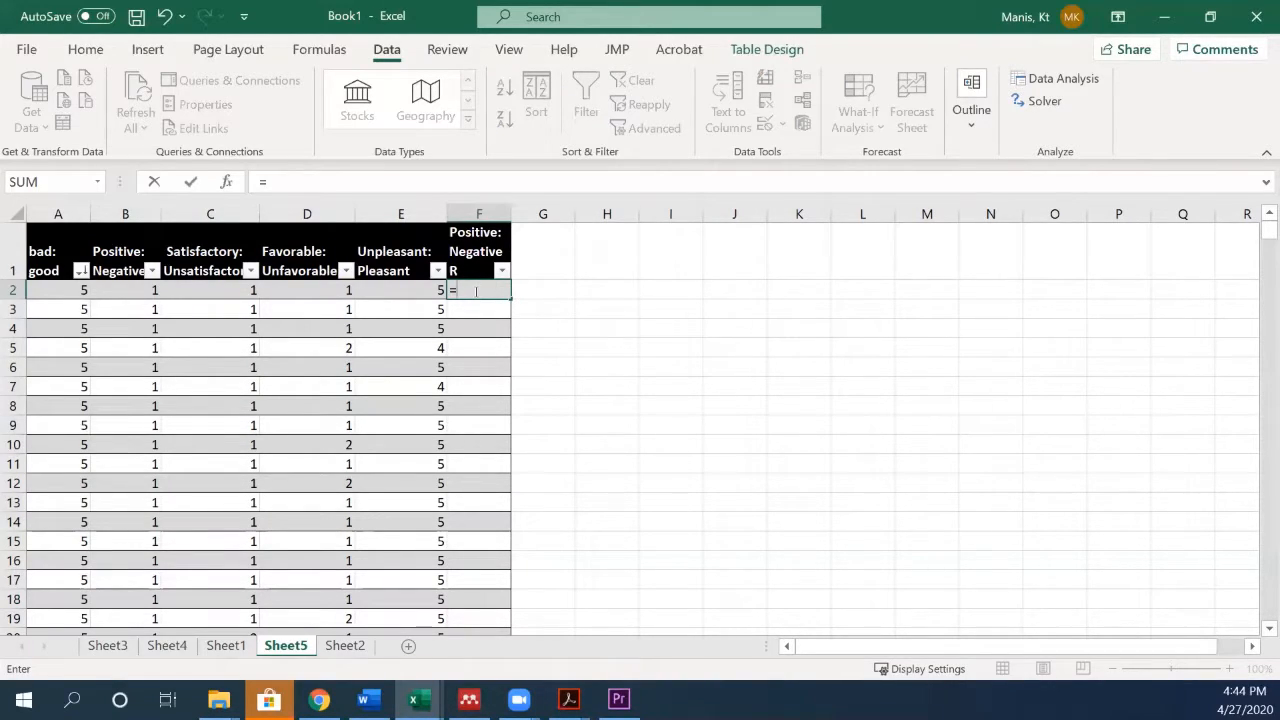
text(6-)
click(135, 293)
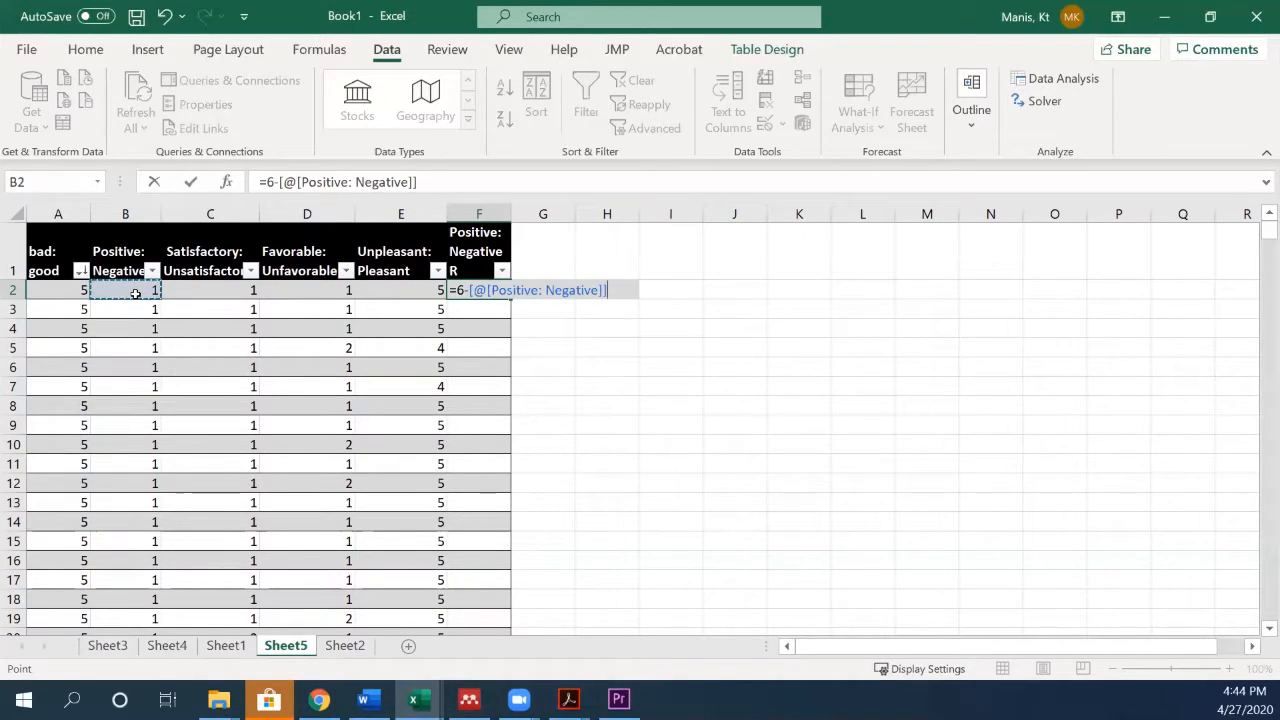
key(Return)
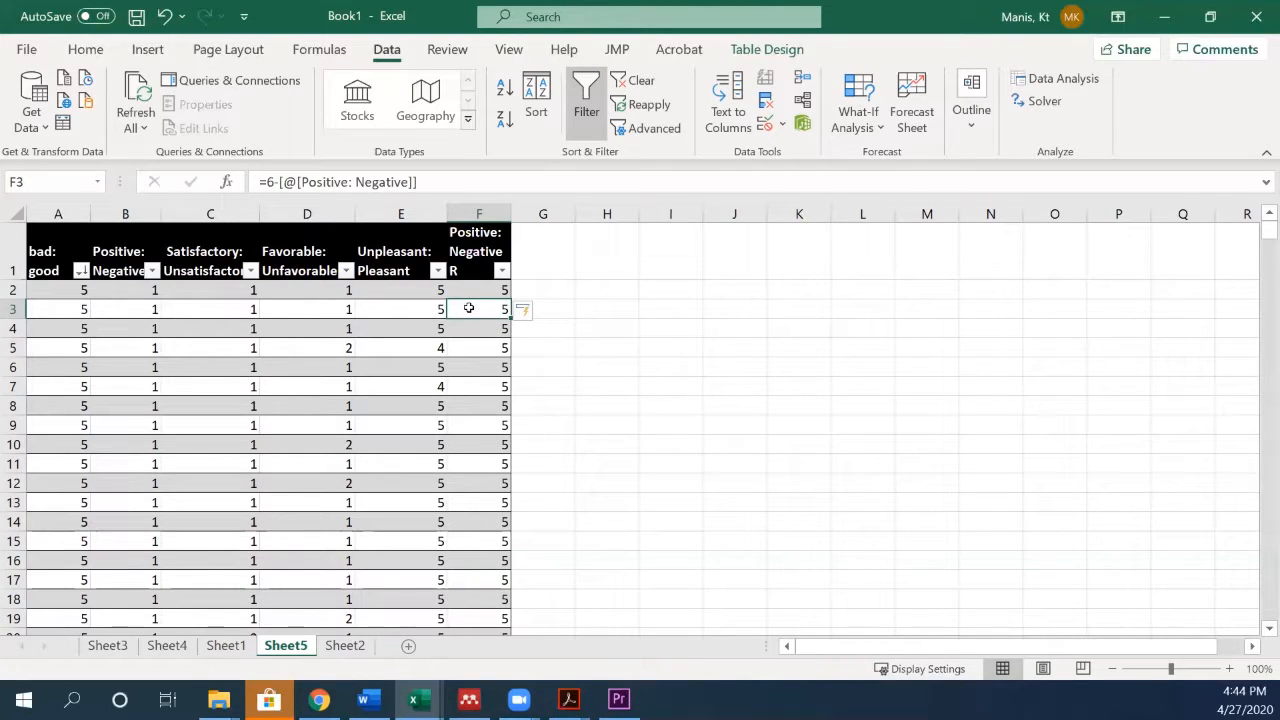
scroll(466, 392, down, 11)
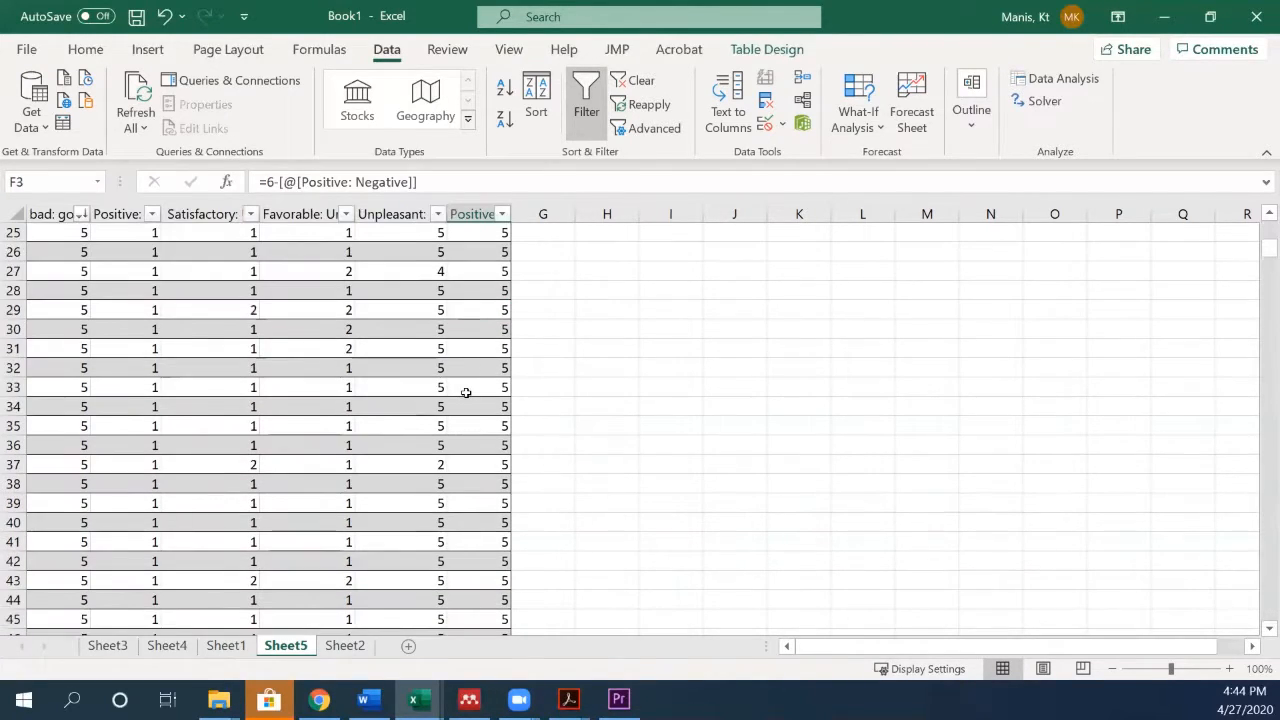
scroll(466, 392, down, 12)
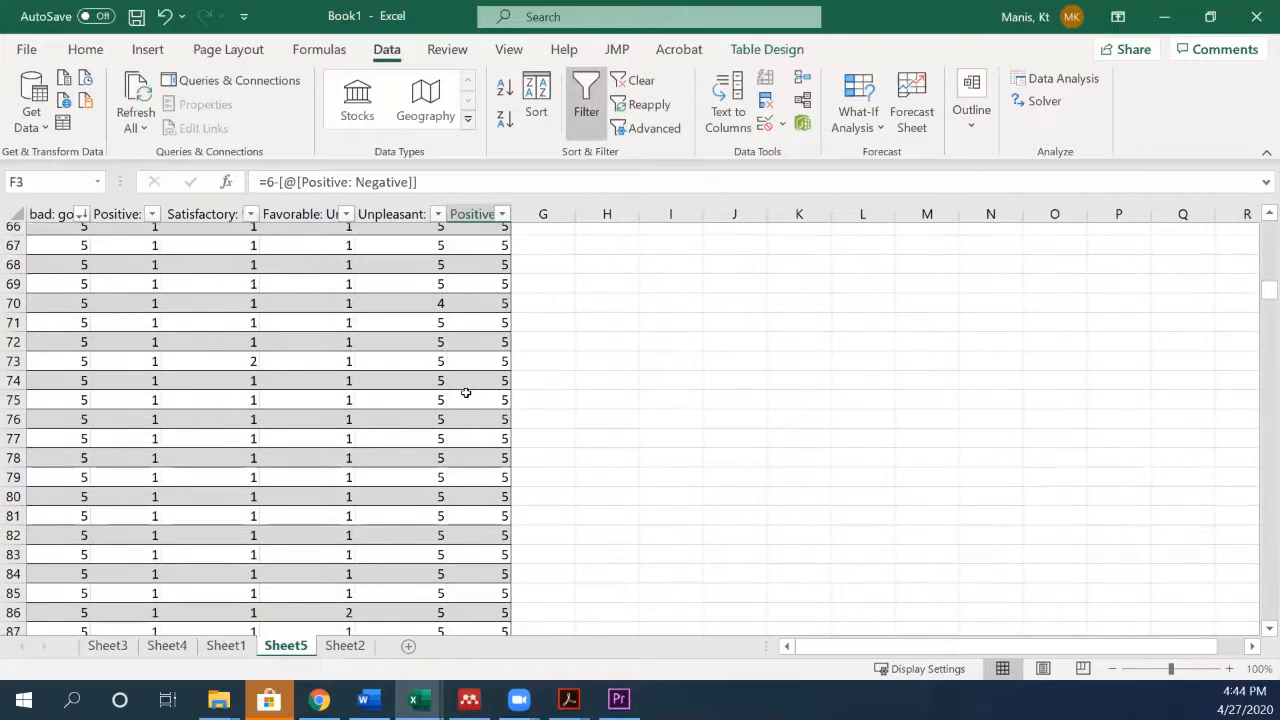
scroll(466, 392, up, 20)
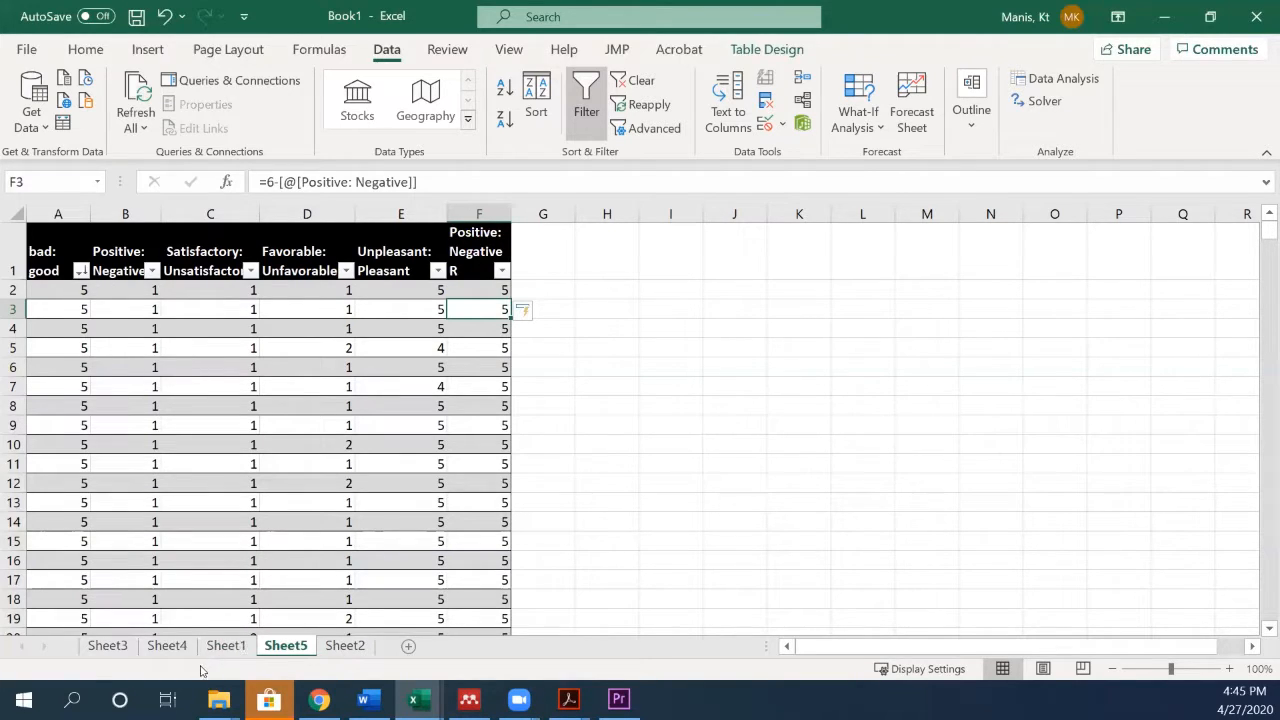
- Examine the reliability formula beneath the ANOVA table on Sheet3 and compare the averages of Columns 1 to 5
click(110, 646)
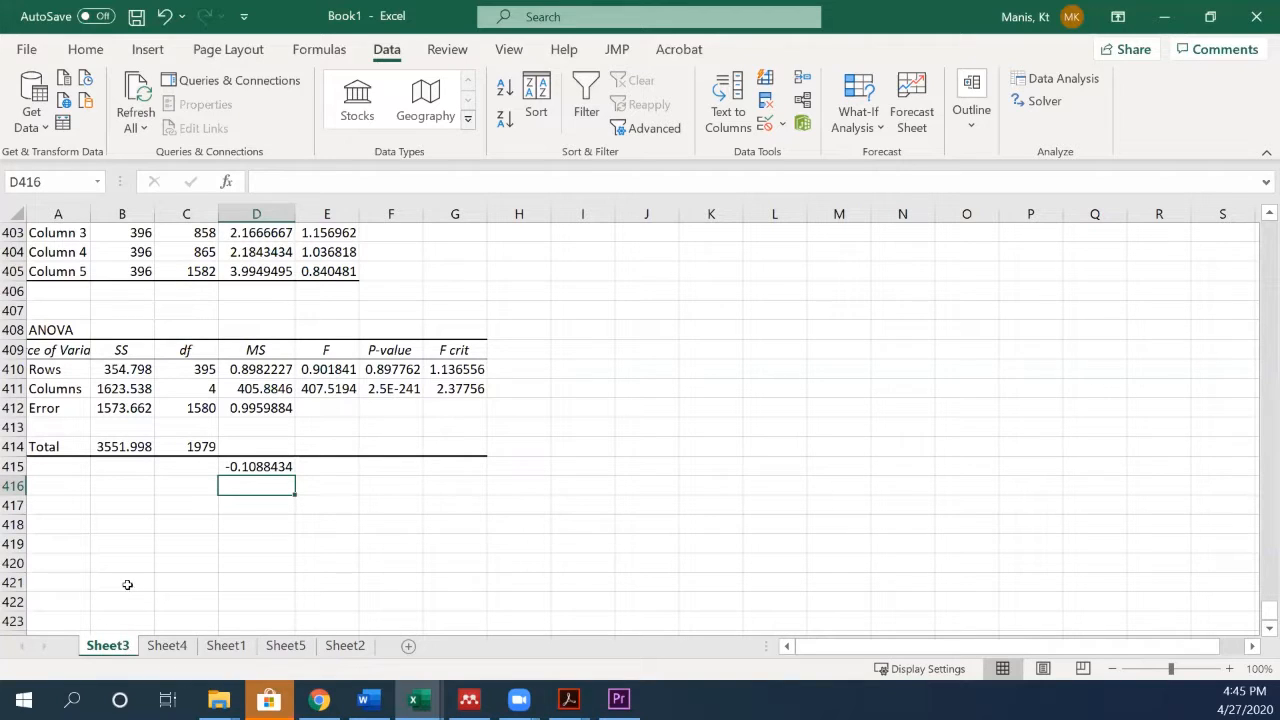
scroll(160, 442, up, 1)
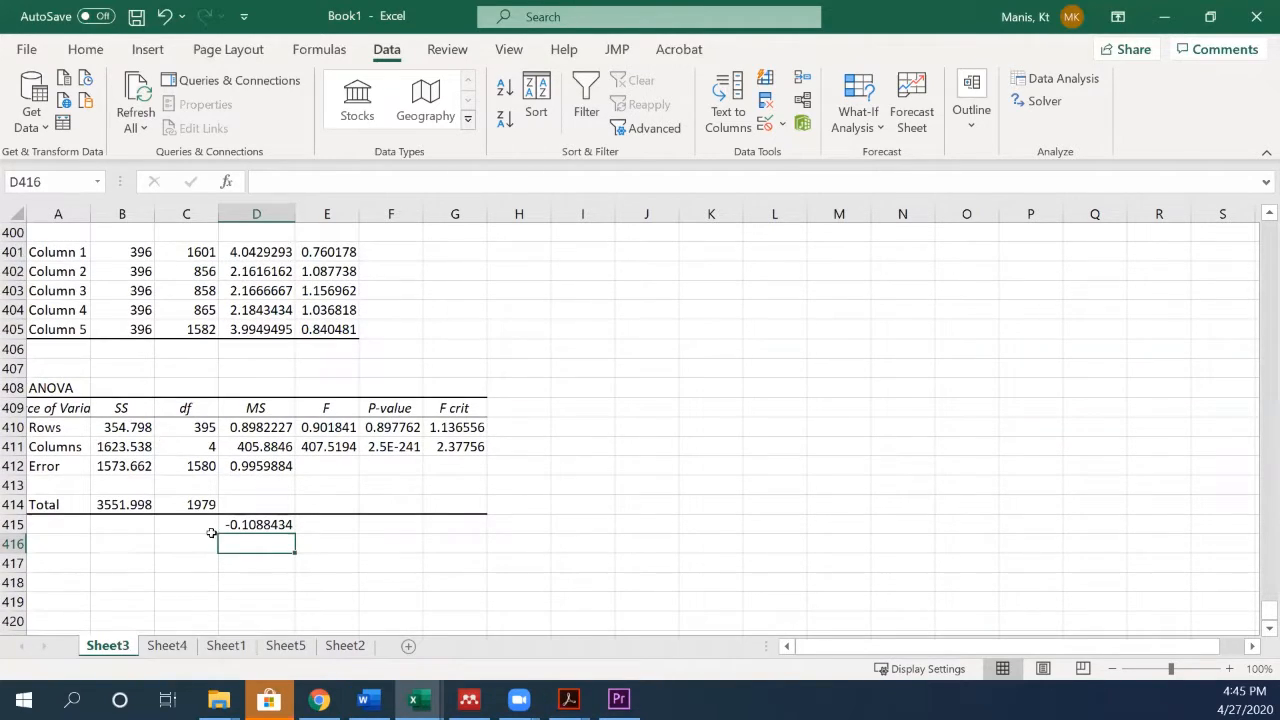
click(244, 526)
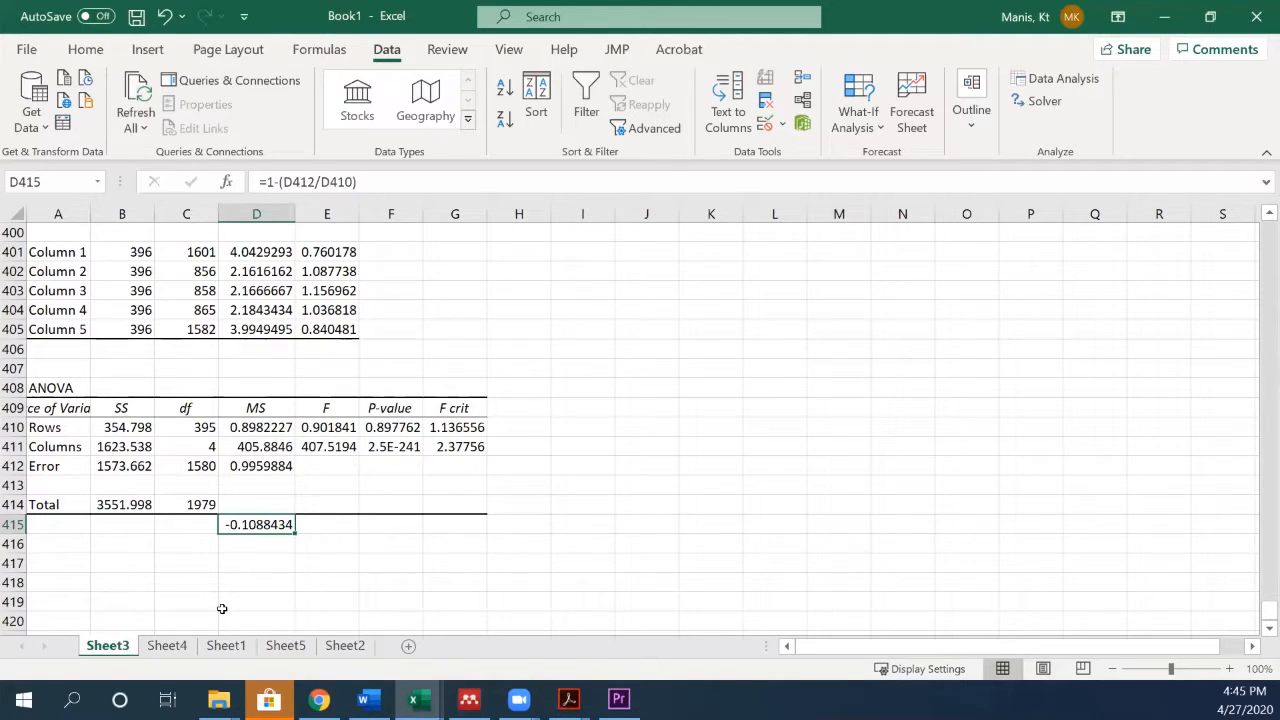
scroll(273, 457, up, 2)
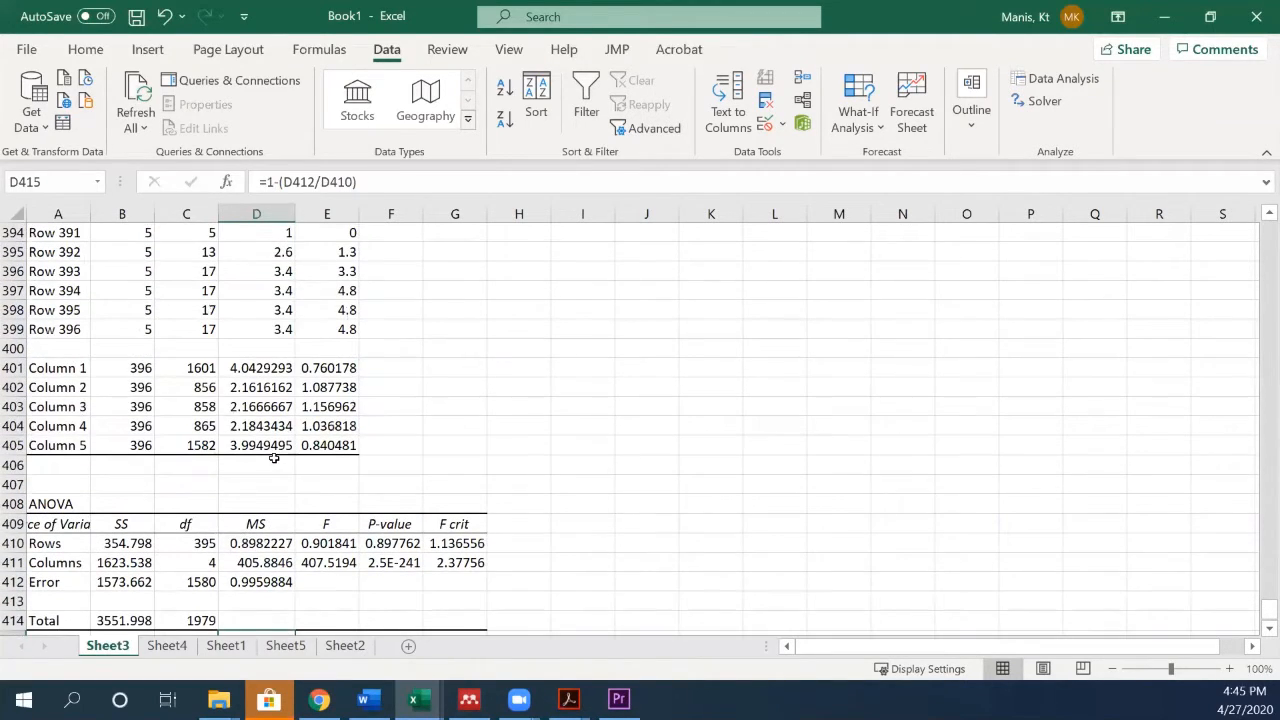
scroll(276, 500, up, 1)
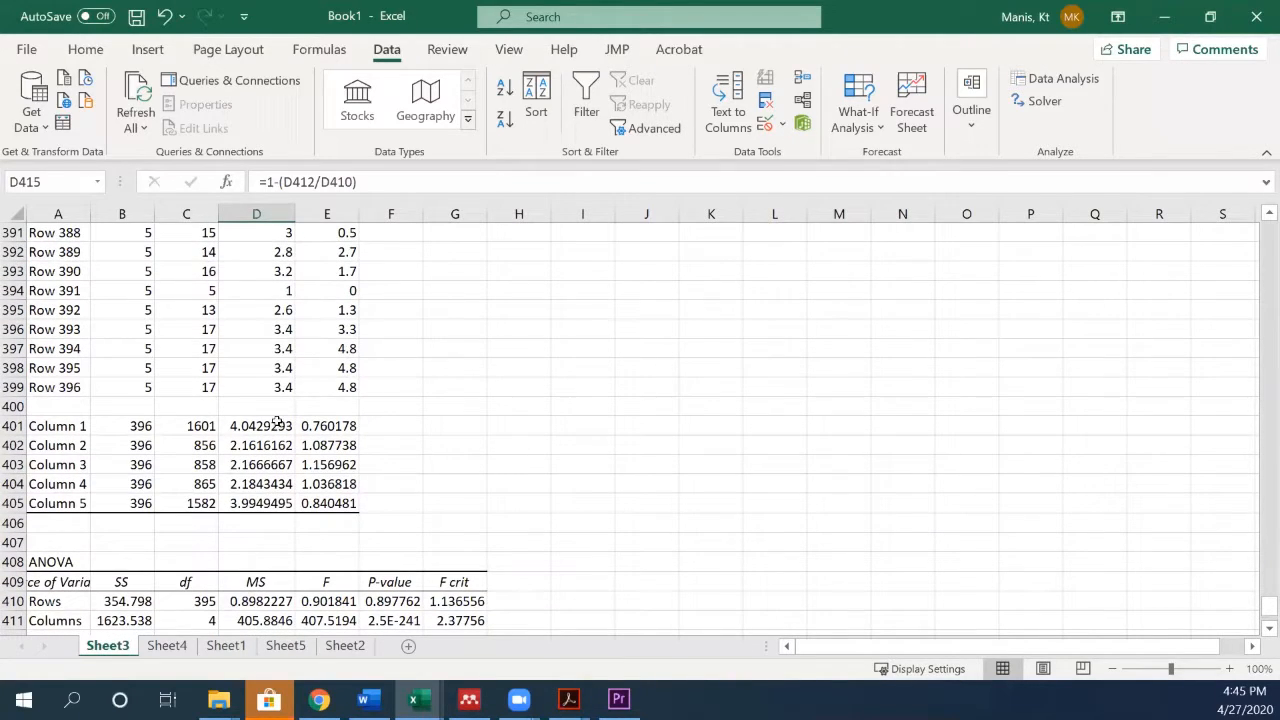
drag(277, 422, 265, 503)
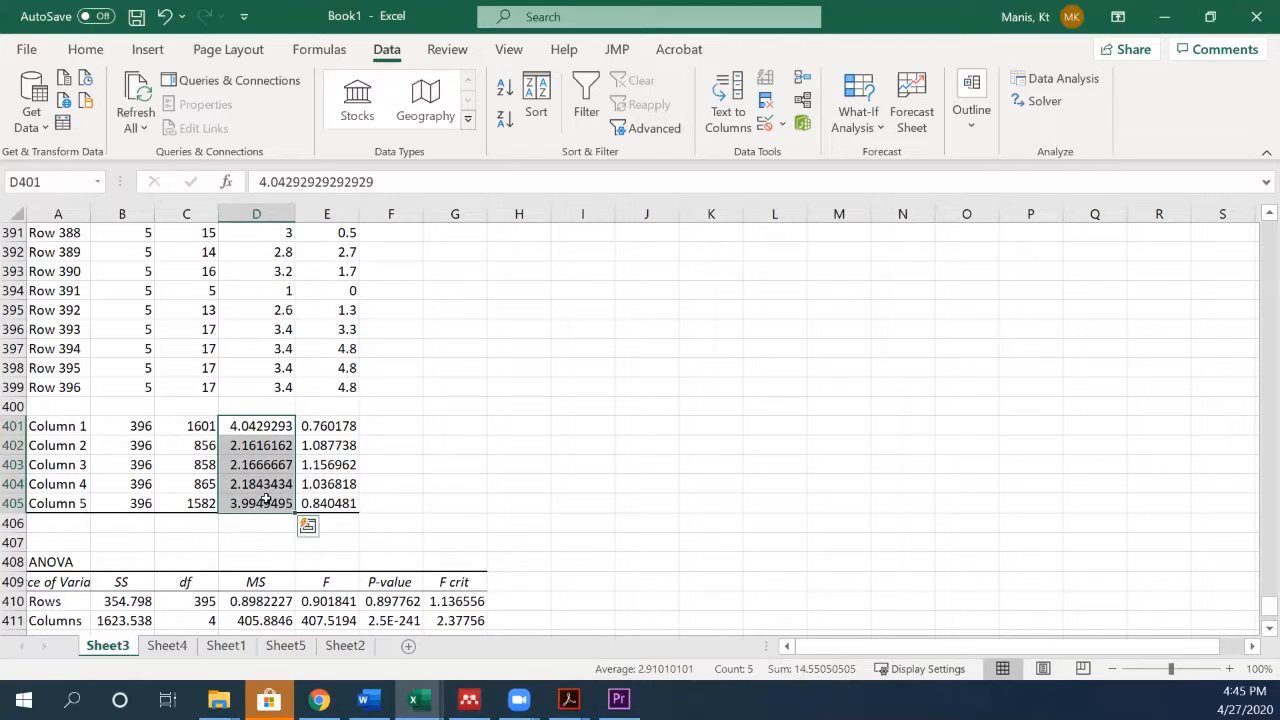
click(244, 421)
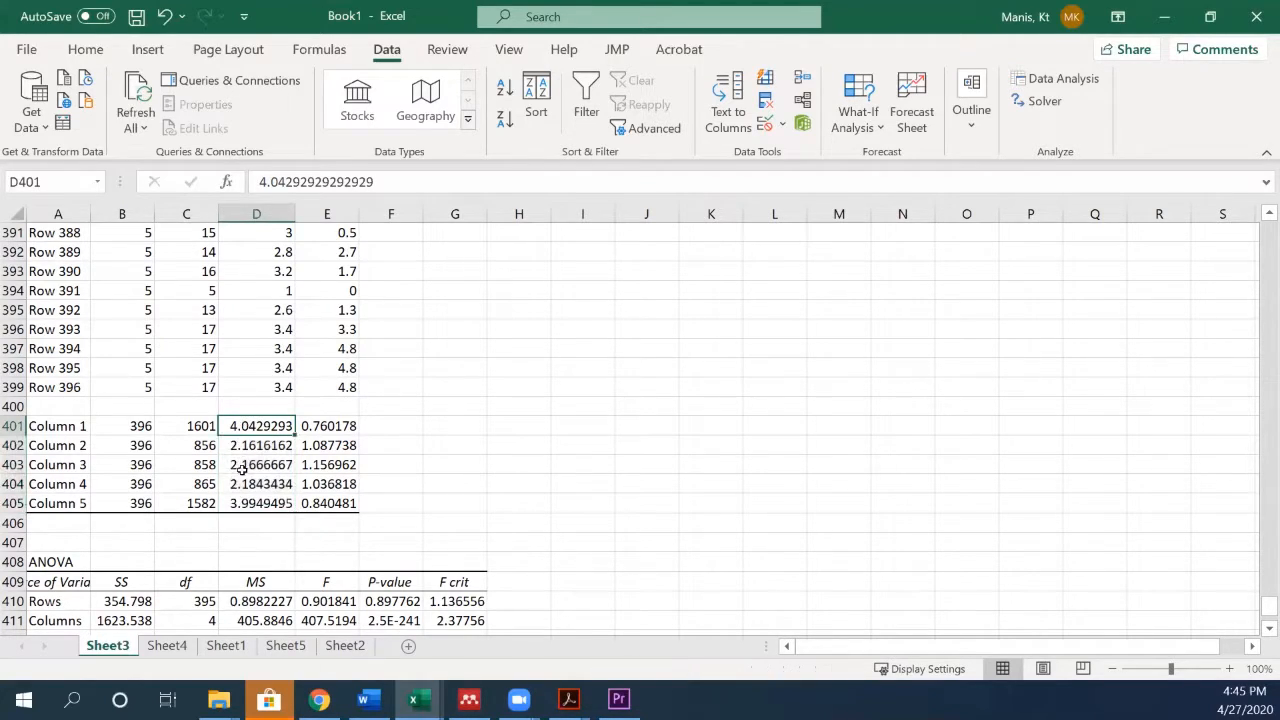
click(244, 506)
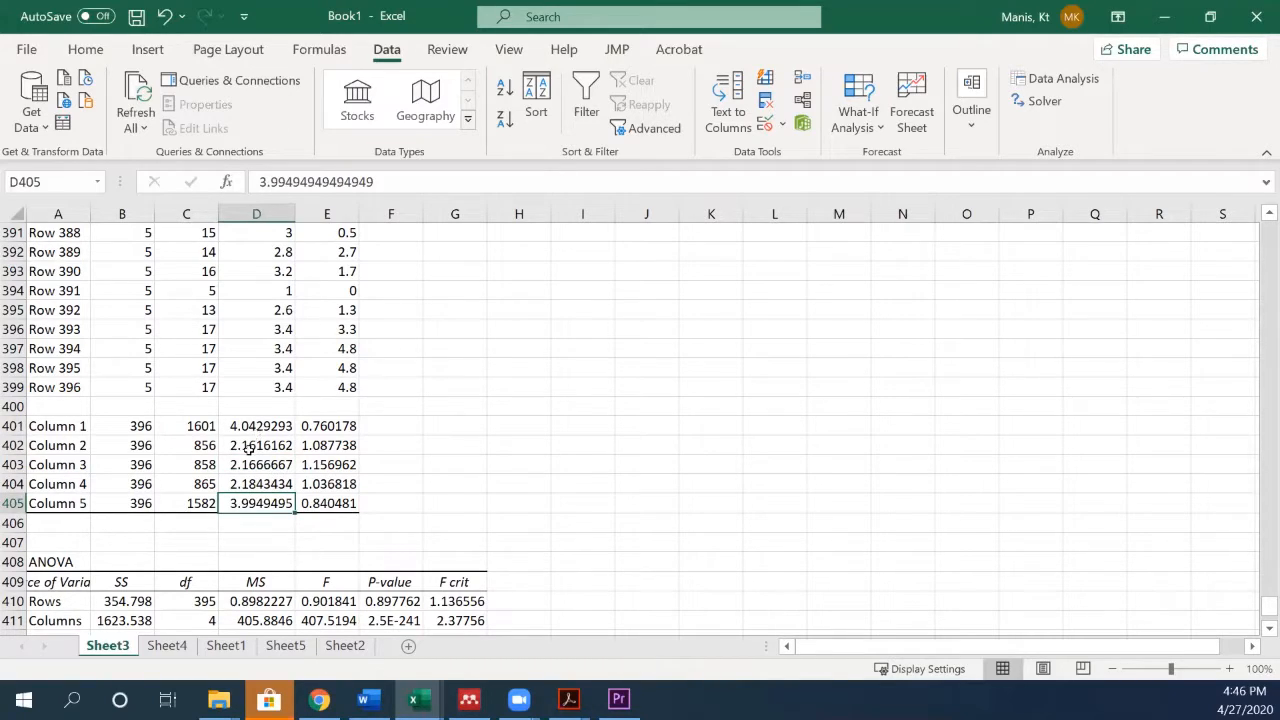
drag(250, 445, 252, 484)
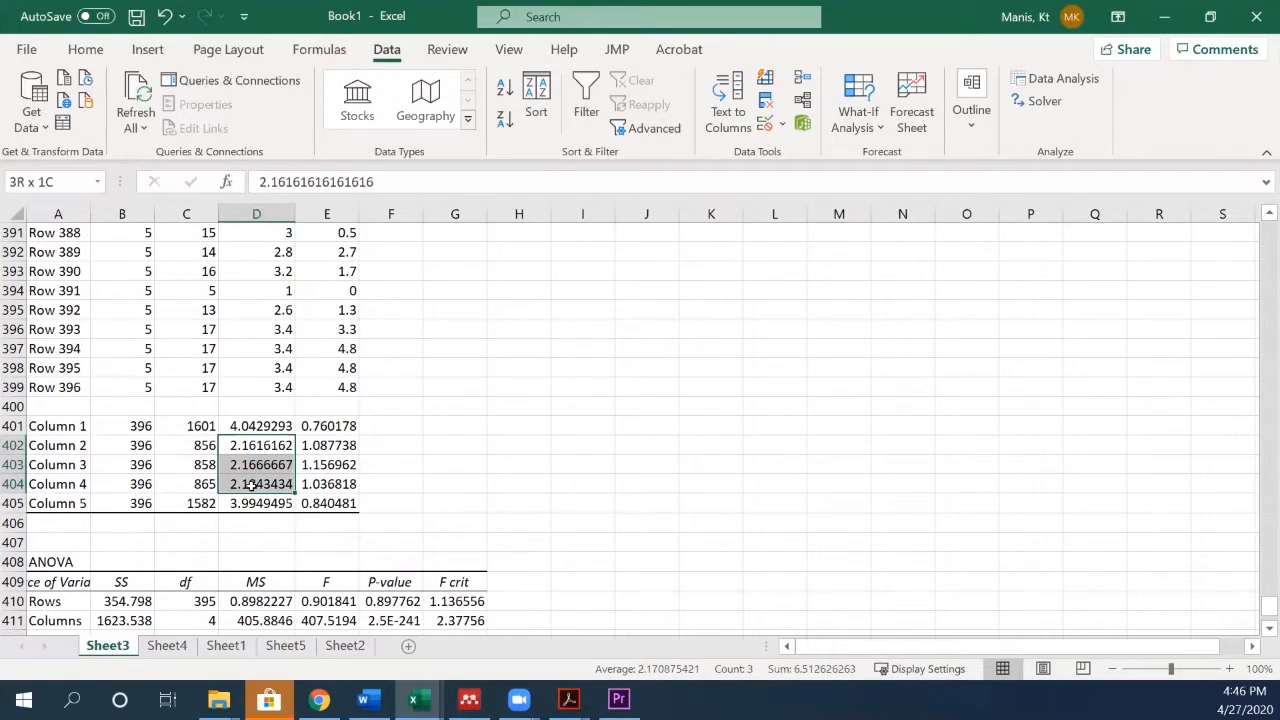
drag(252, 484, 266, 466)
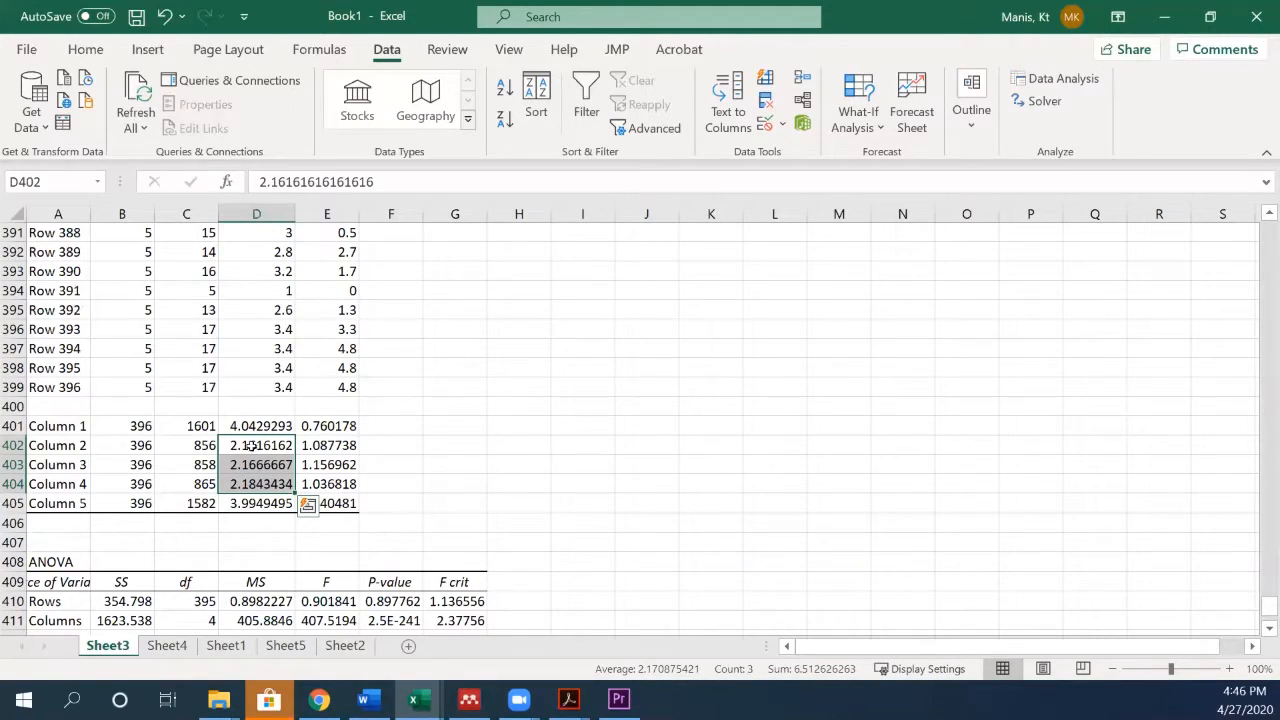
scroll(245, 500, down, 3)
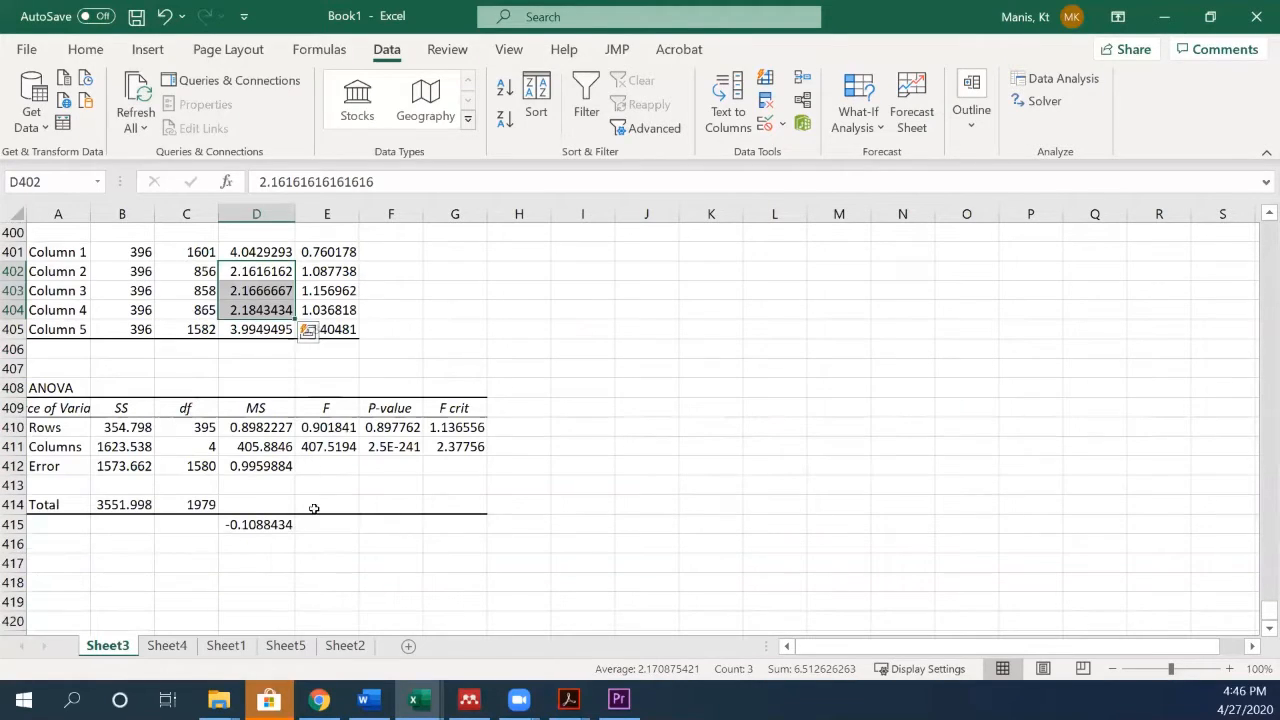
- Examine the reliability formula in D415 on Sheet4 and the averages of its Columns 1 to 5
click(167, 646)
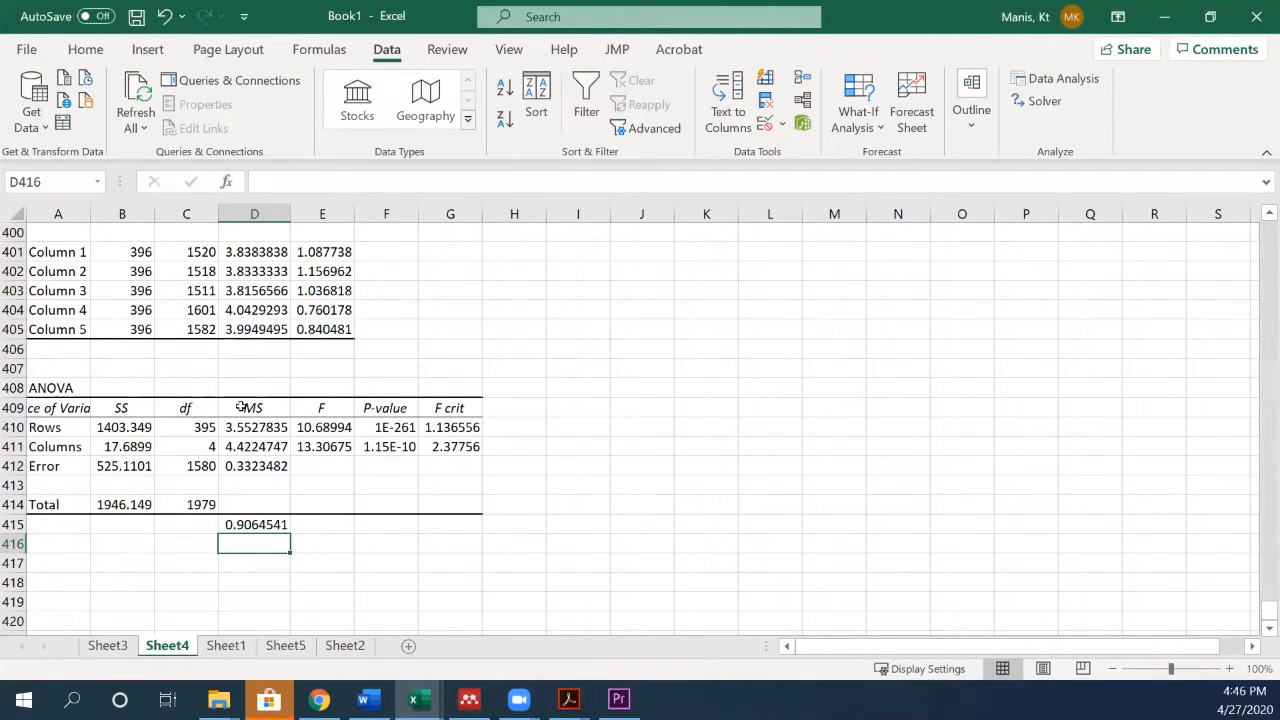
click(242, 524)
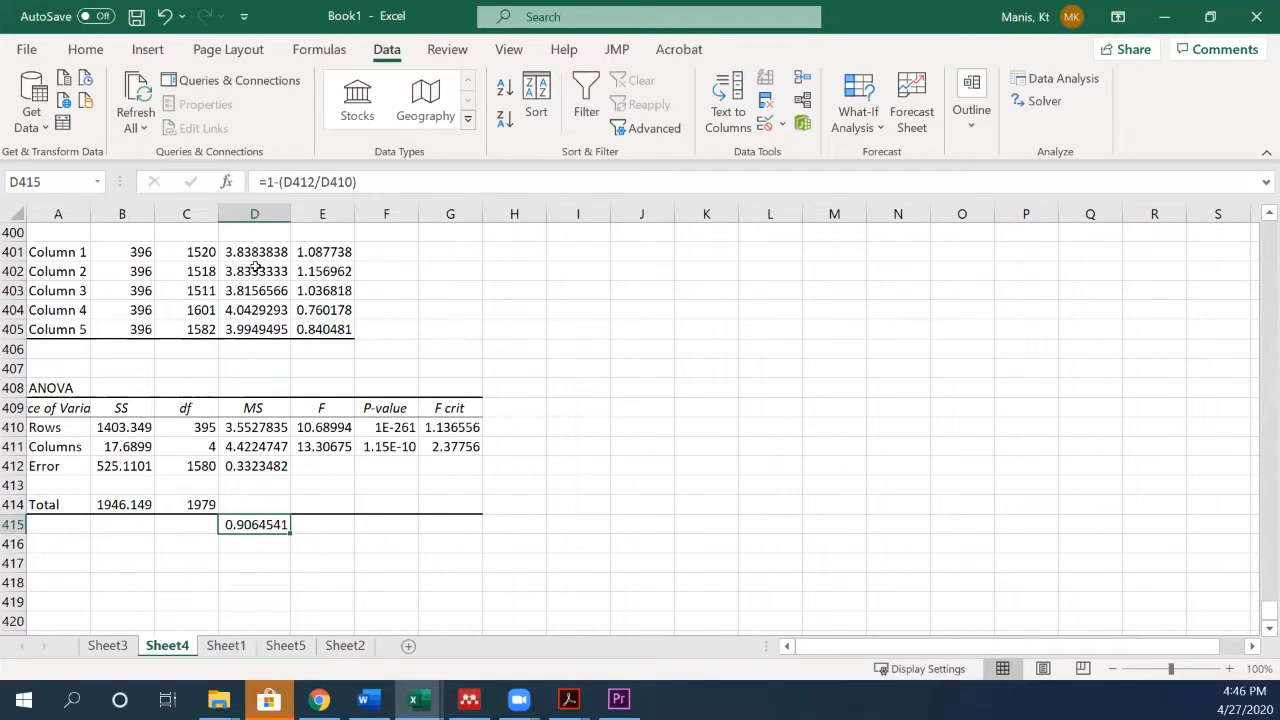
drag(254, 252, 244, 330)
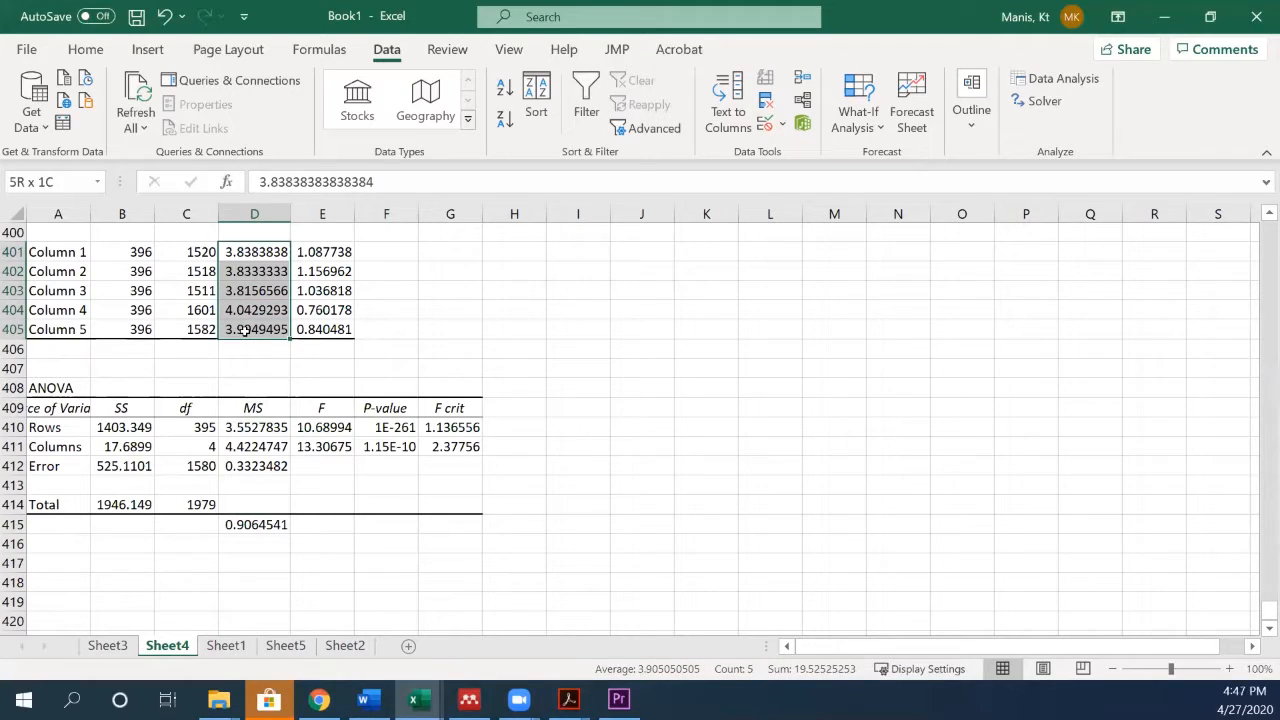
- On Sheet1, review the original and reverse-coded item headers, and add the header composite in K1 beside the reverse-coded set
drag(244, 330, 244, 330)
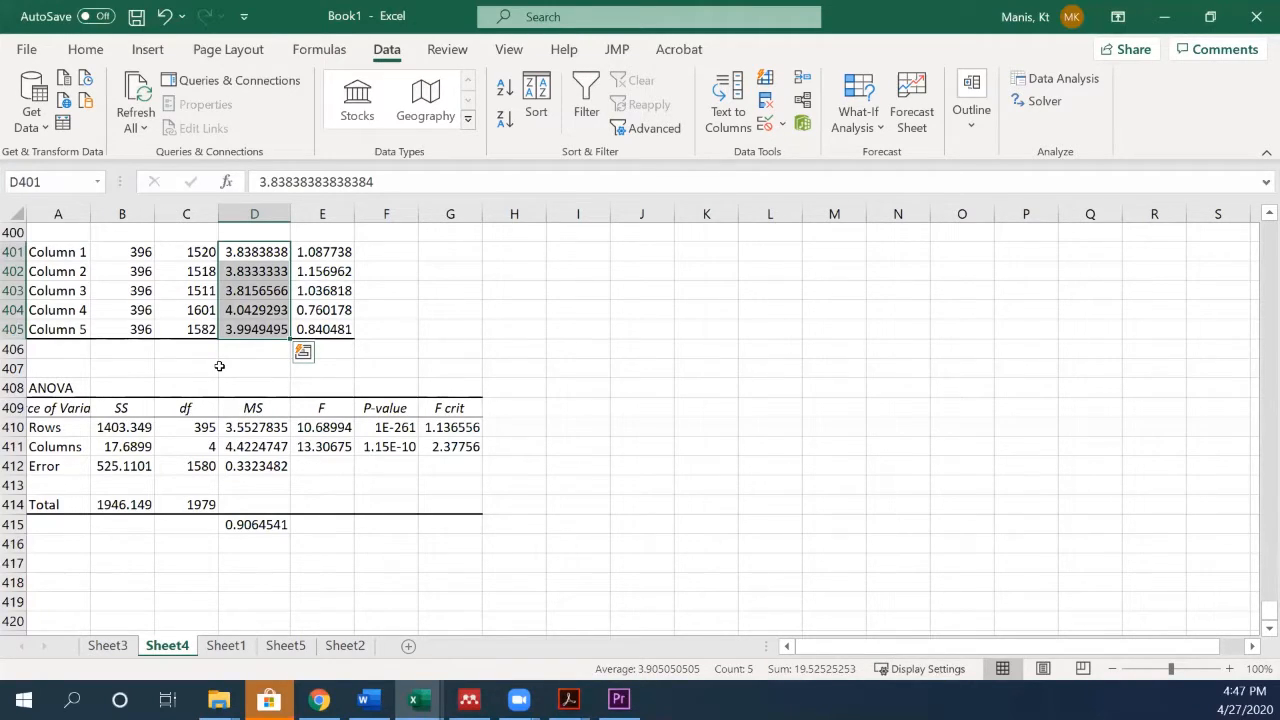
click(226, 646)
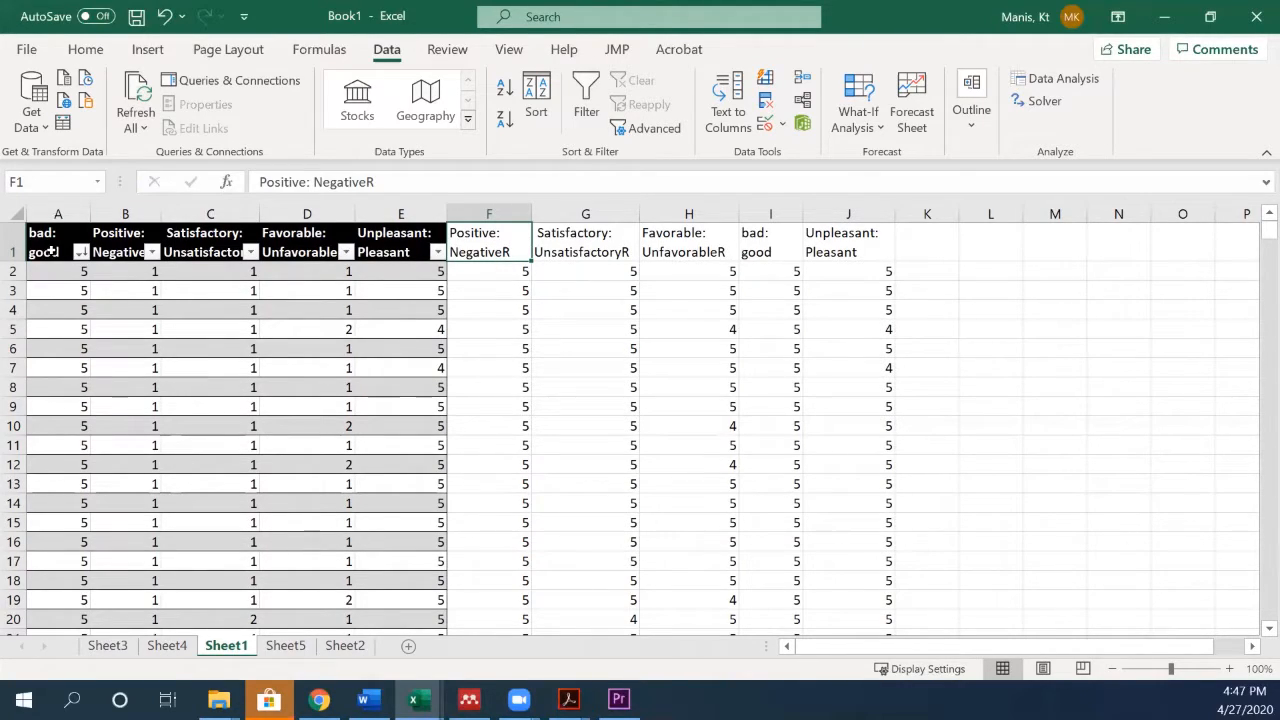
drag(50, 252, 376, 246)
drag(489, 245, 834, 222)
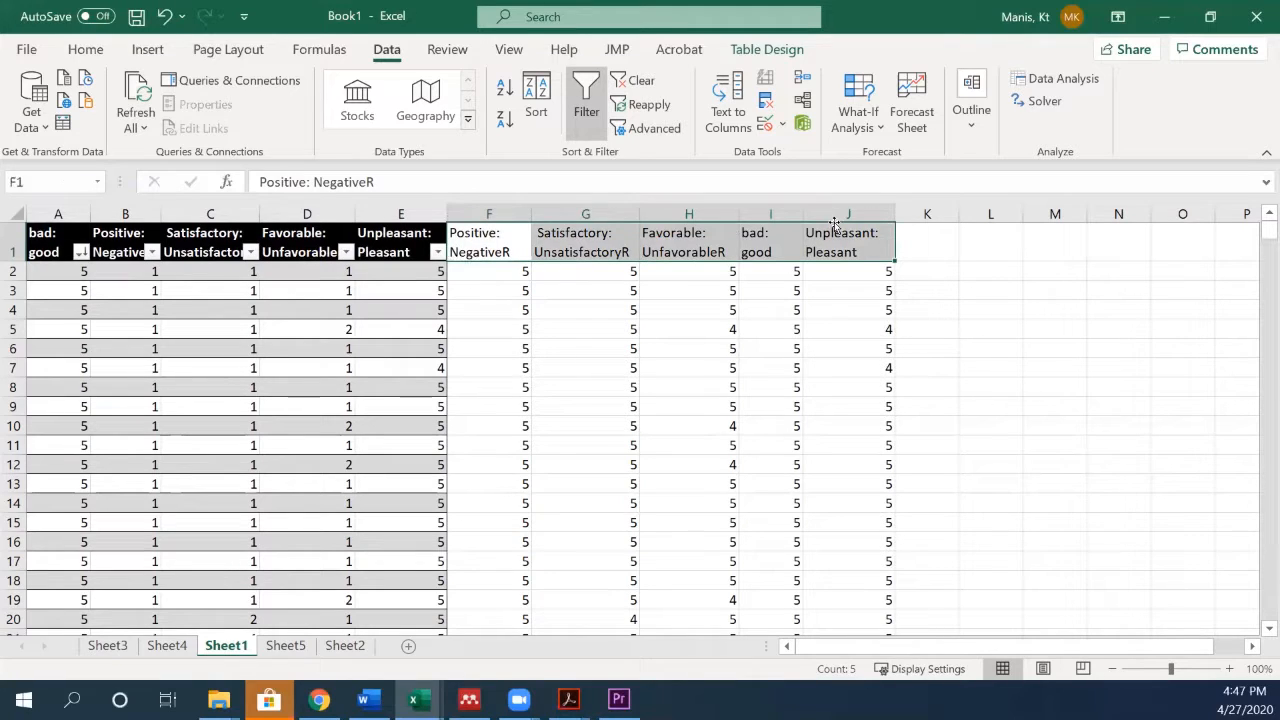
click(908, 246)
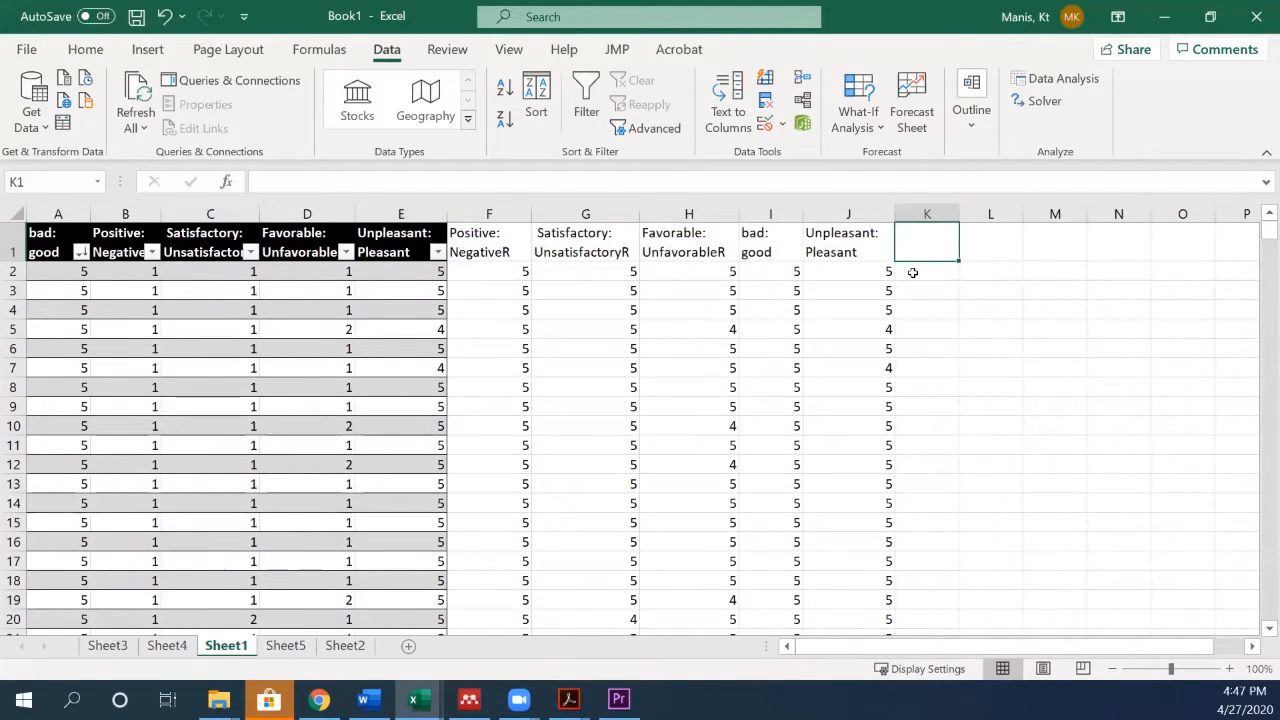
text(comp)
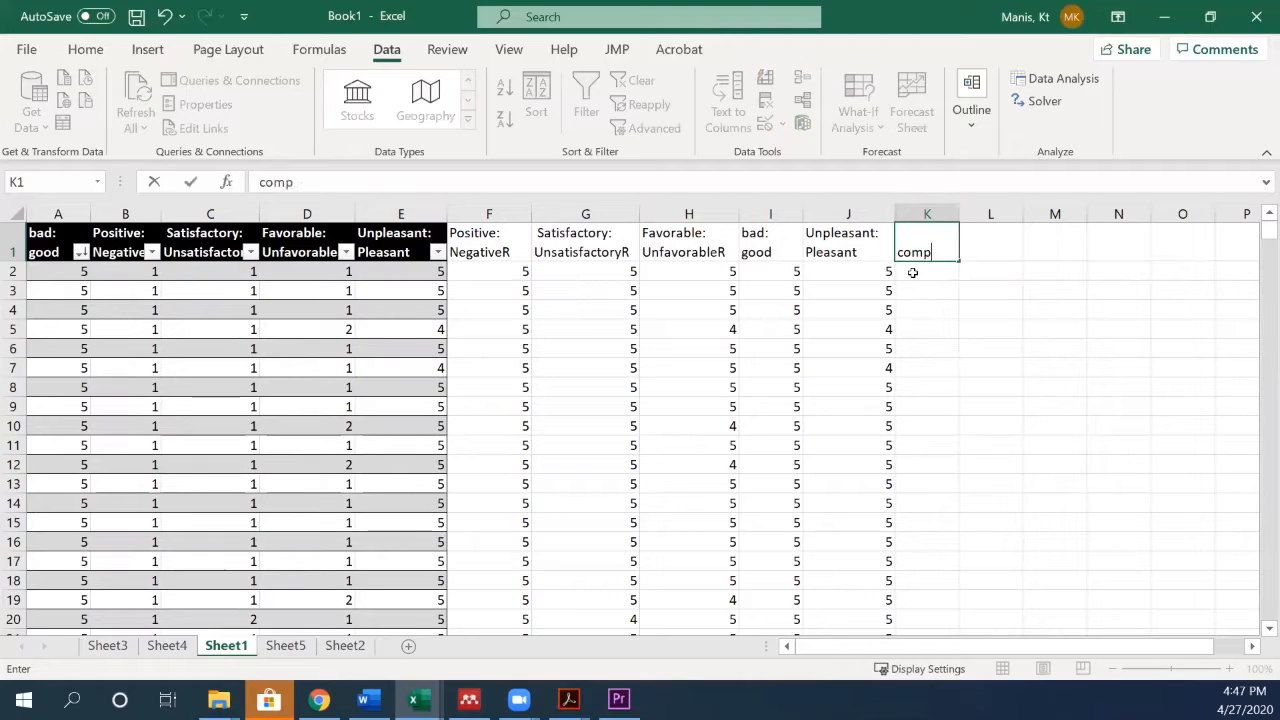
text(osite)
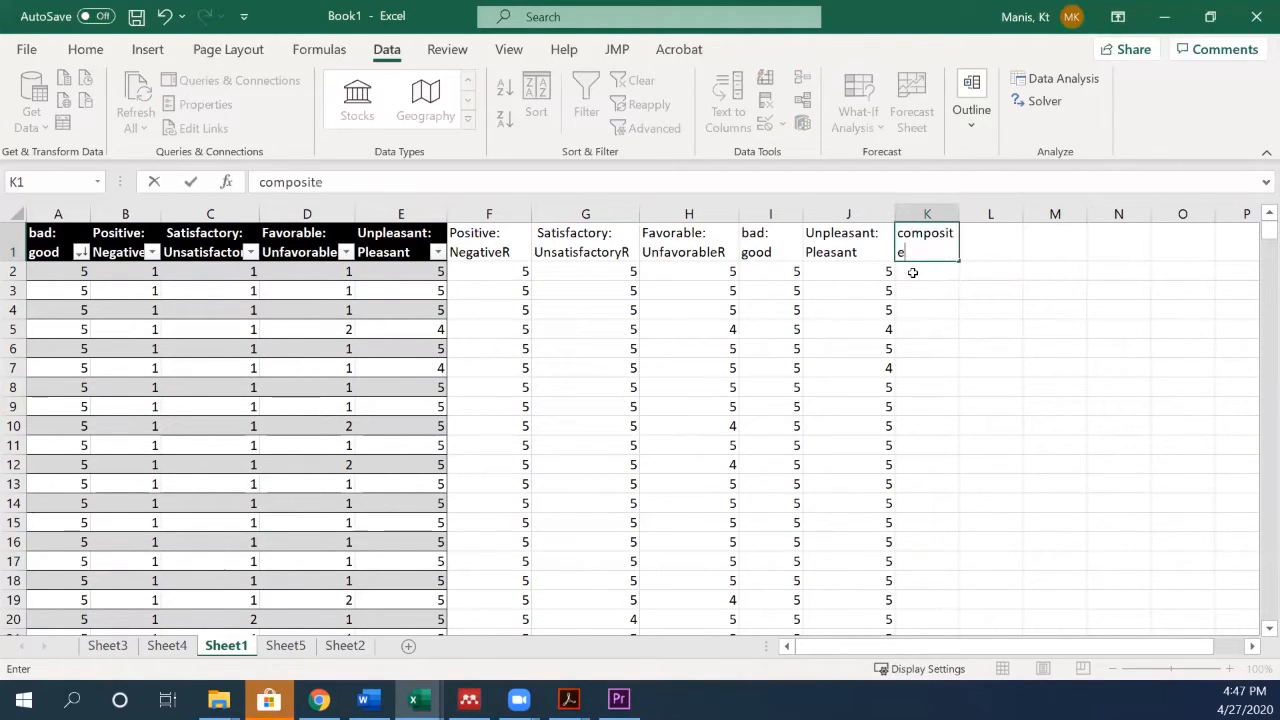
click(1011, 301)
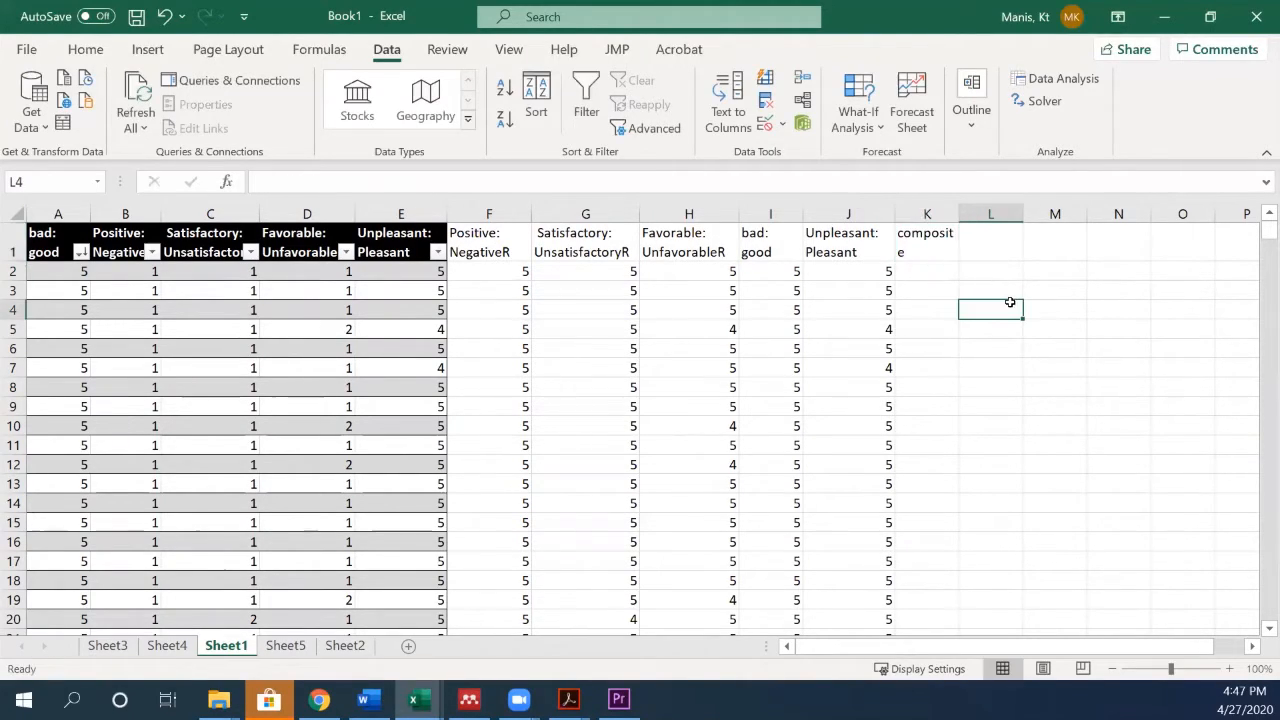
- Format the reverse-coded data block from Positive: NegativeR through composite as a table with headers, using the first black Medium style
click(481, 231)
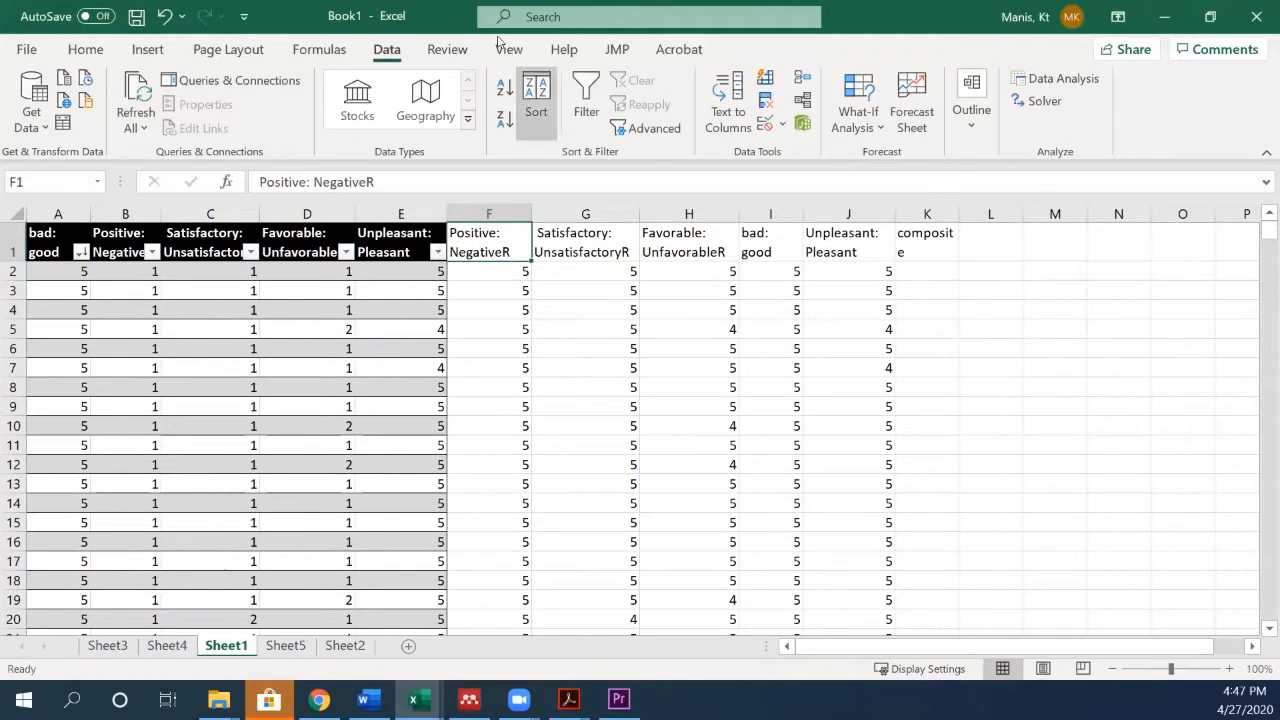
click(86, 49)
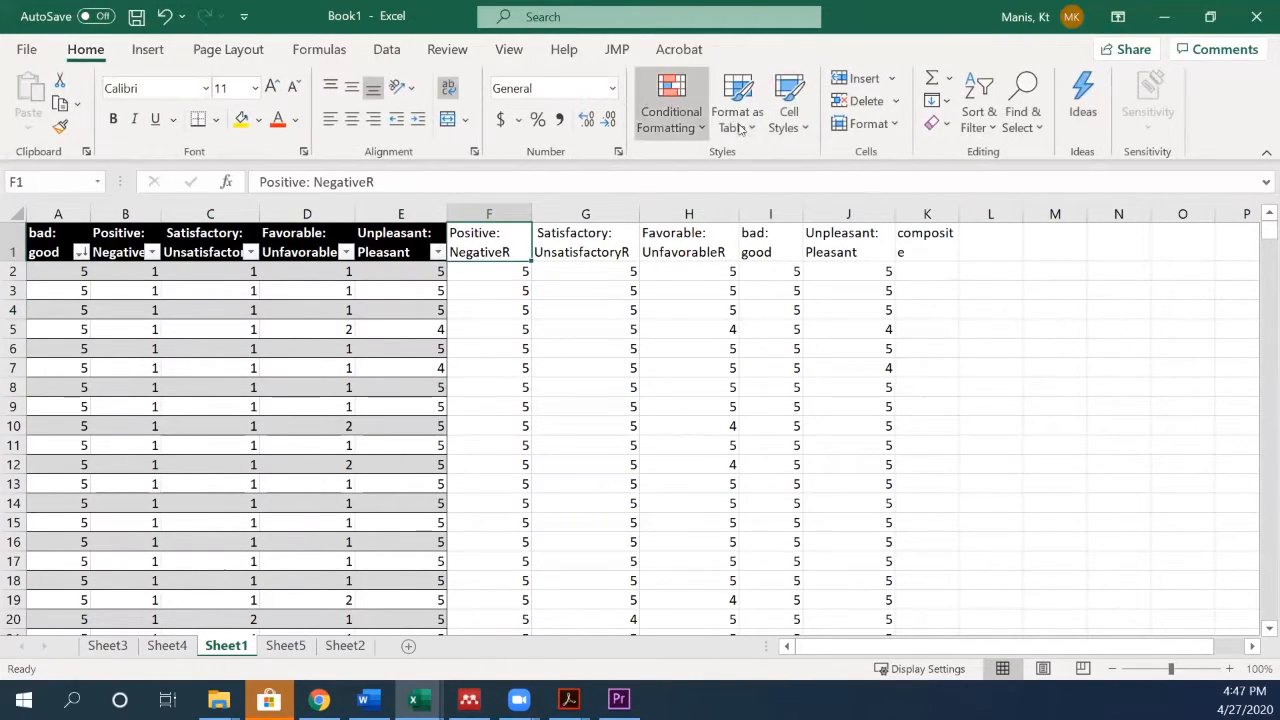
click(738, 120)
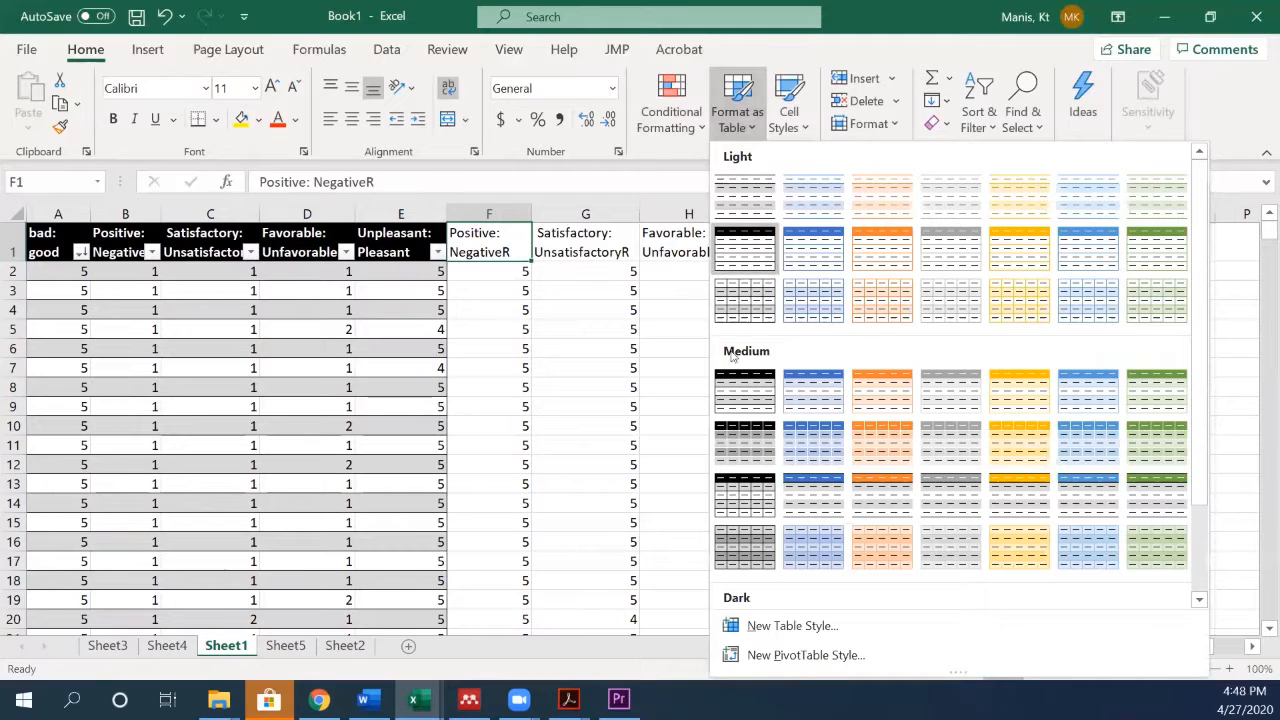
click(736, 392)
click(914, 372)
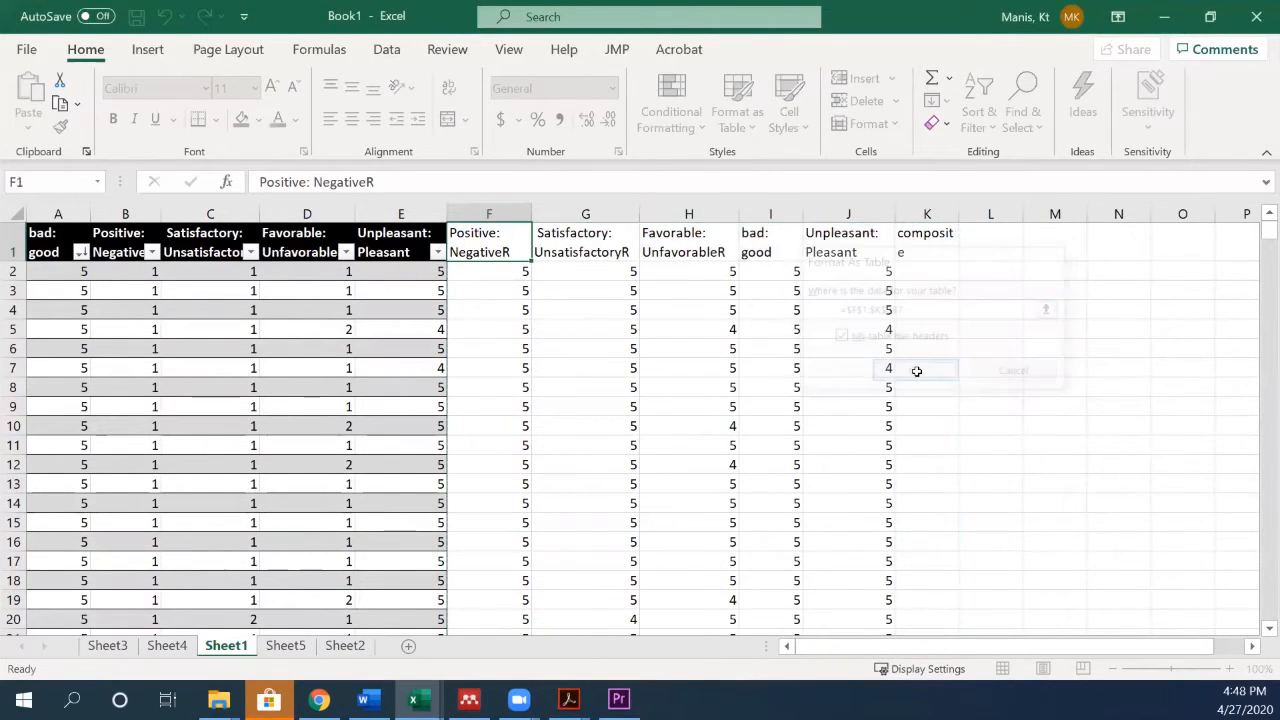
scroll(905, 638, right, 2)
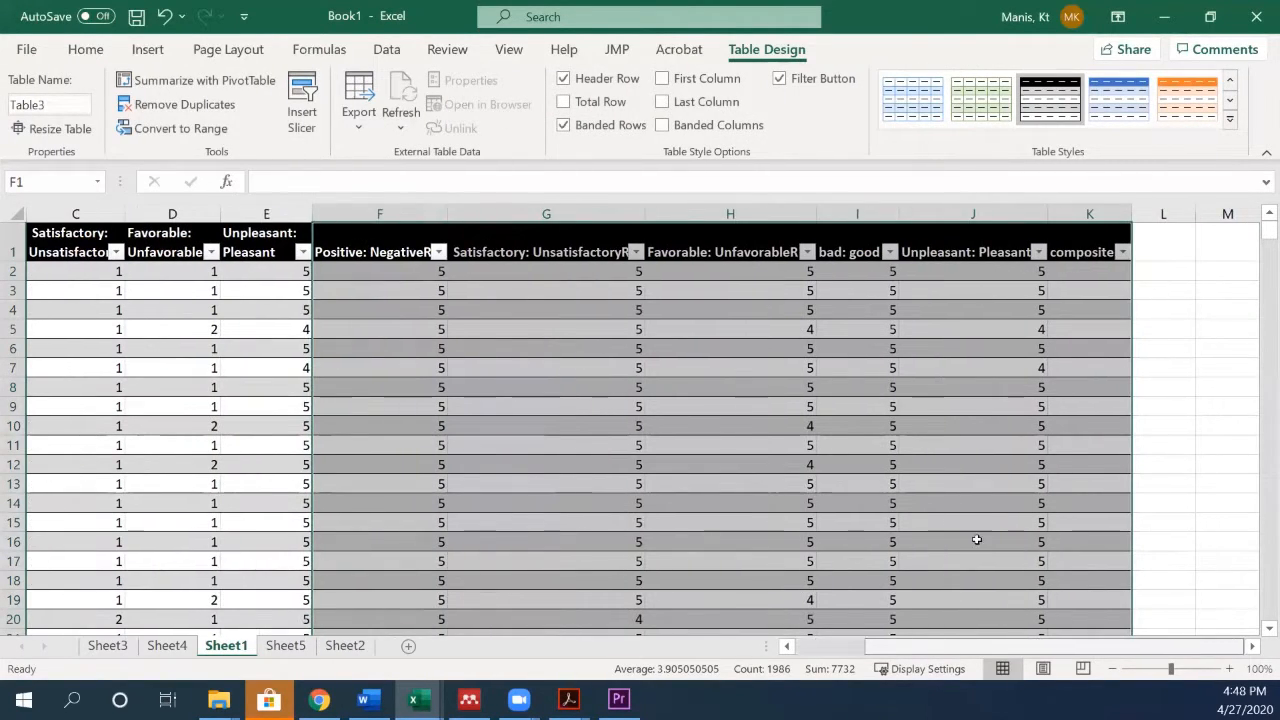
- Fill the composite column with the row average of Positive: NegativeR through Unpleasant: Pleasant, and check the filled rows
click(1094, 272)
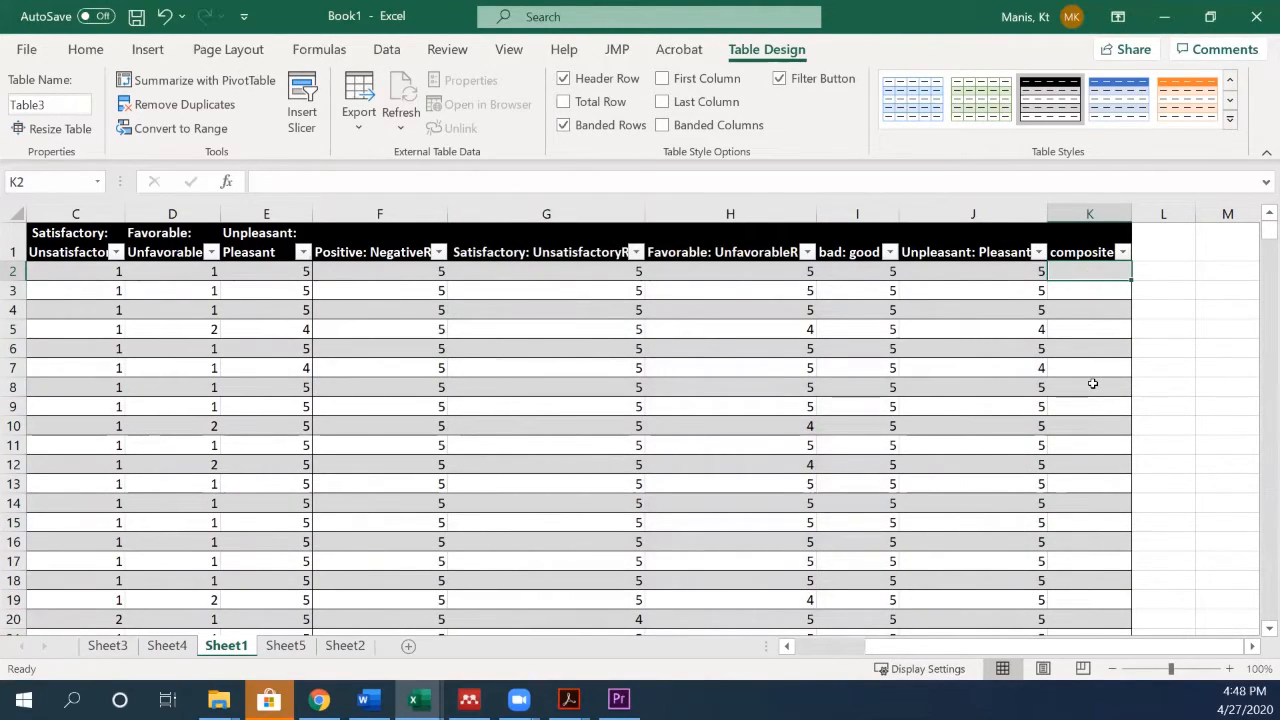
click(90, 50)
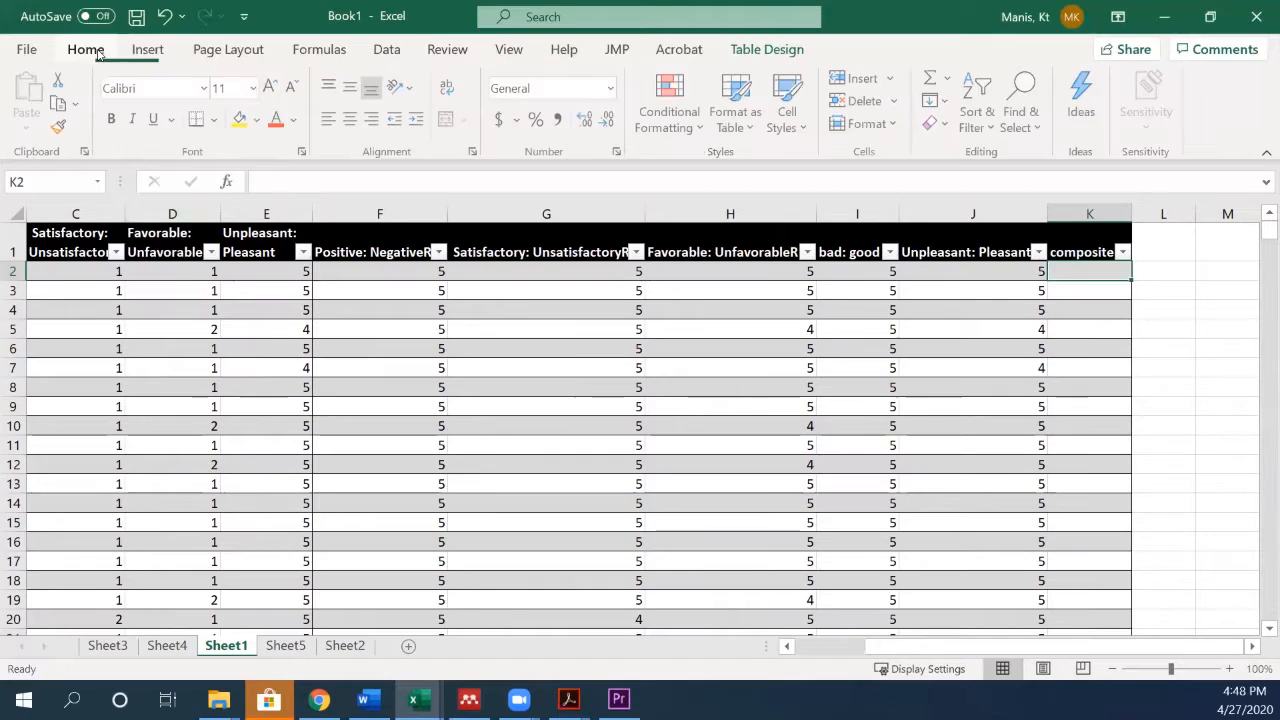
click(948, 78)
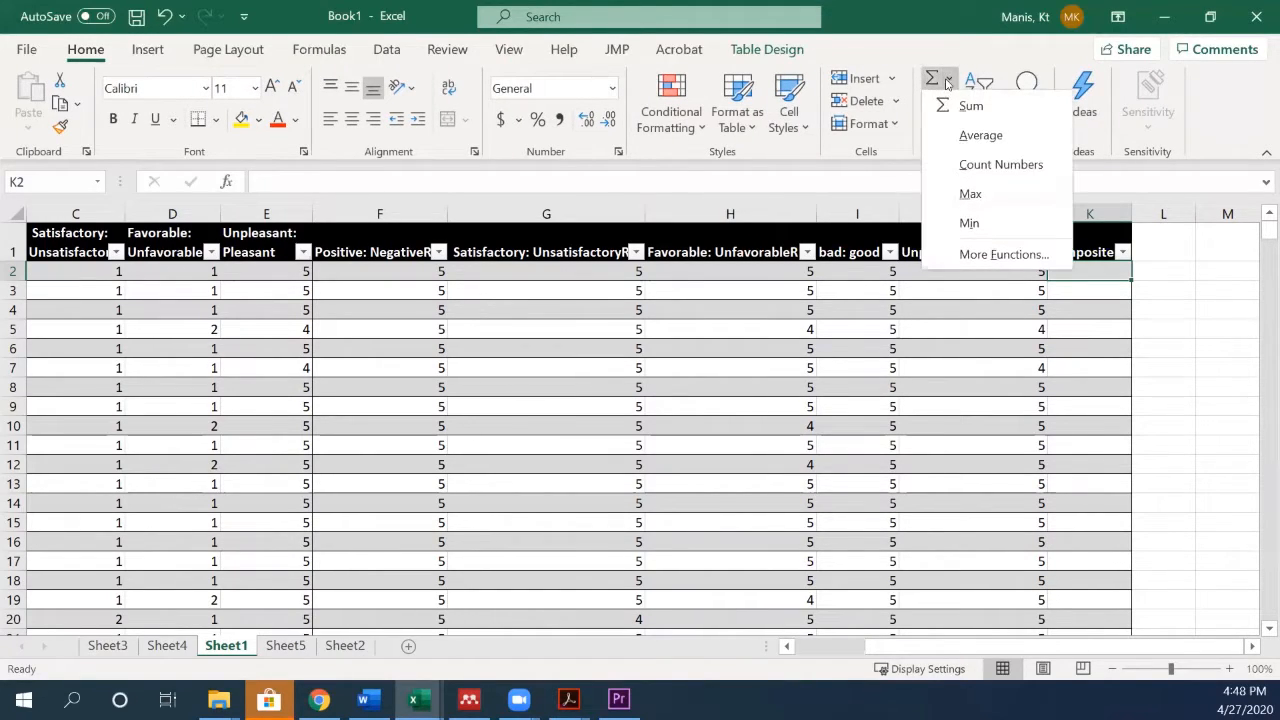
click(961, 137)
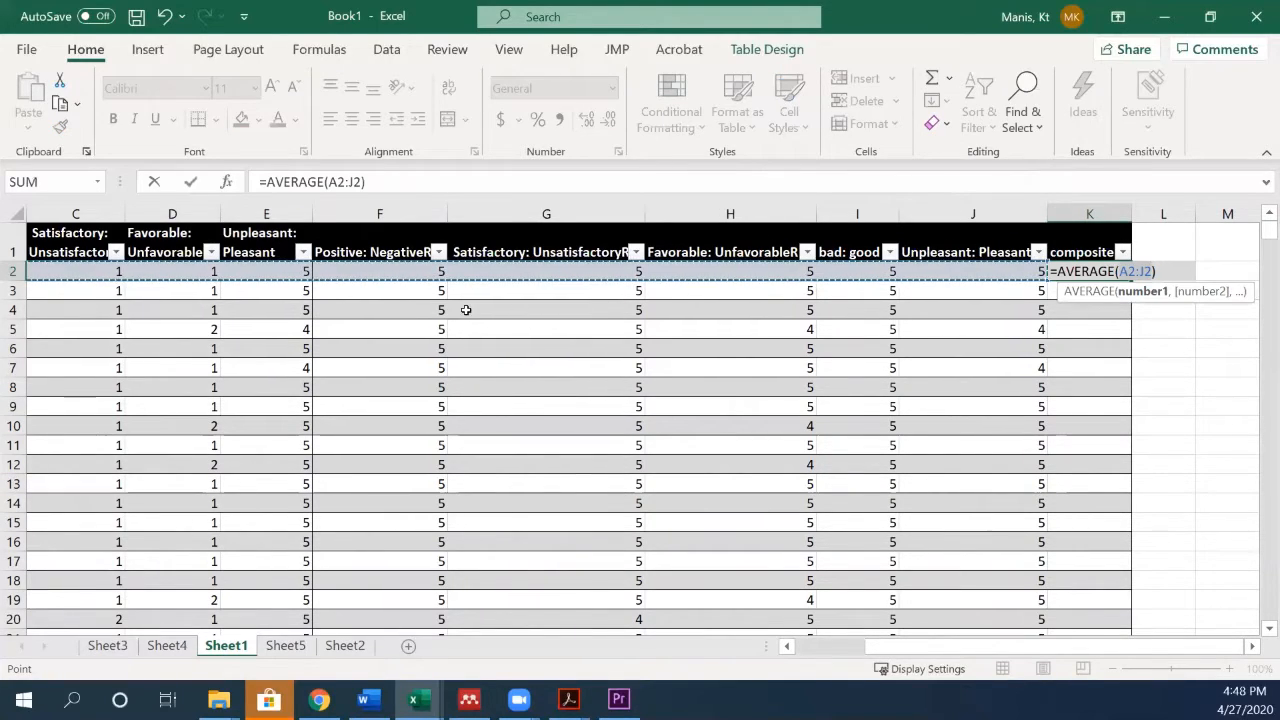
drag(366, 268, 944, 279)
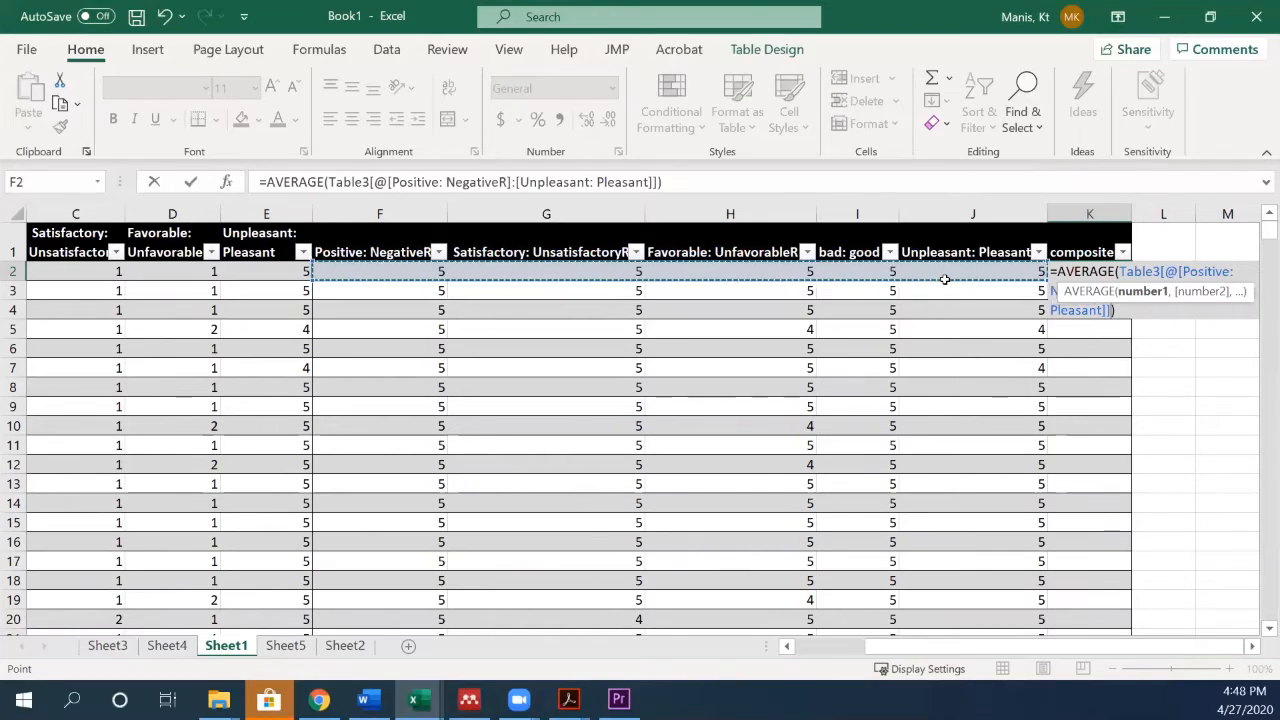
key(Return)
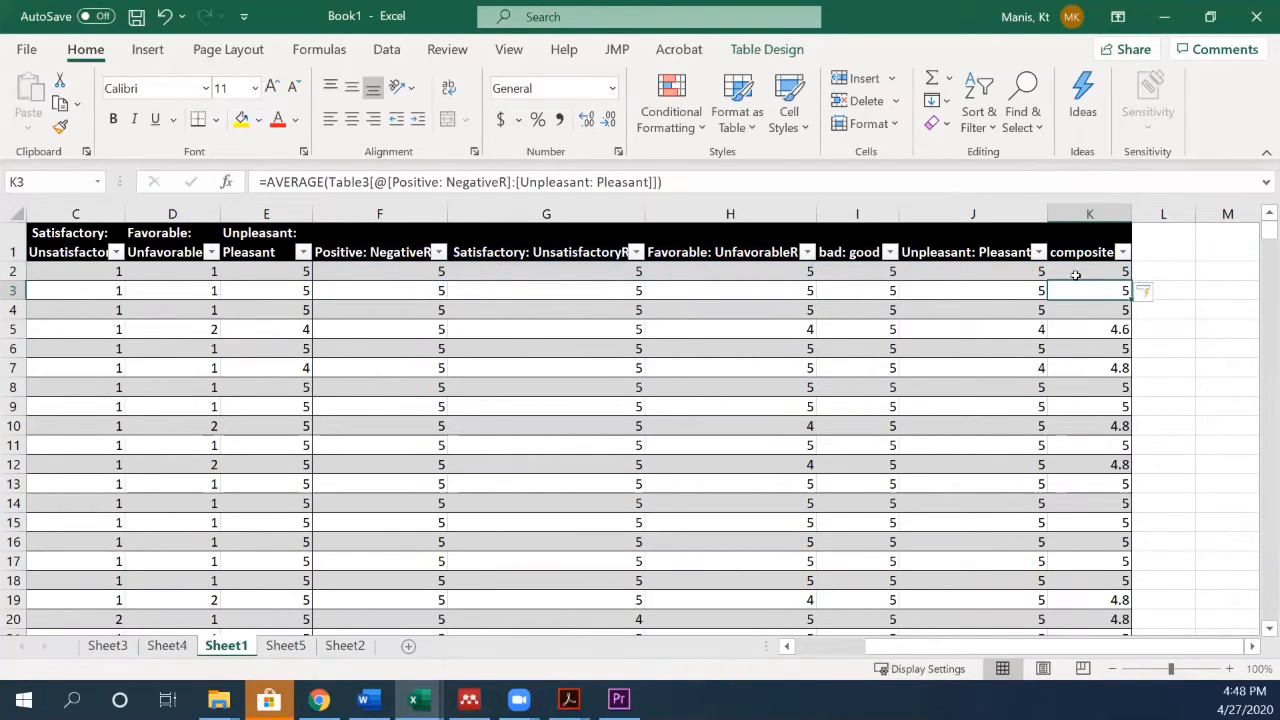
scroll(1121, 291, down, 10)
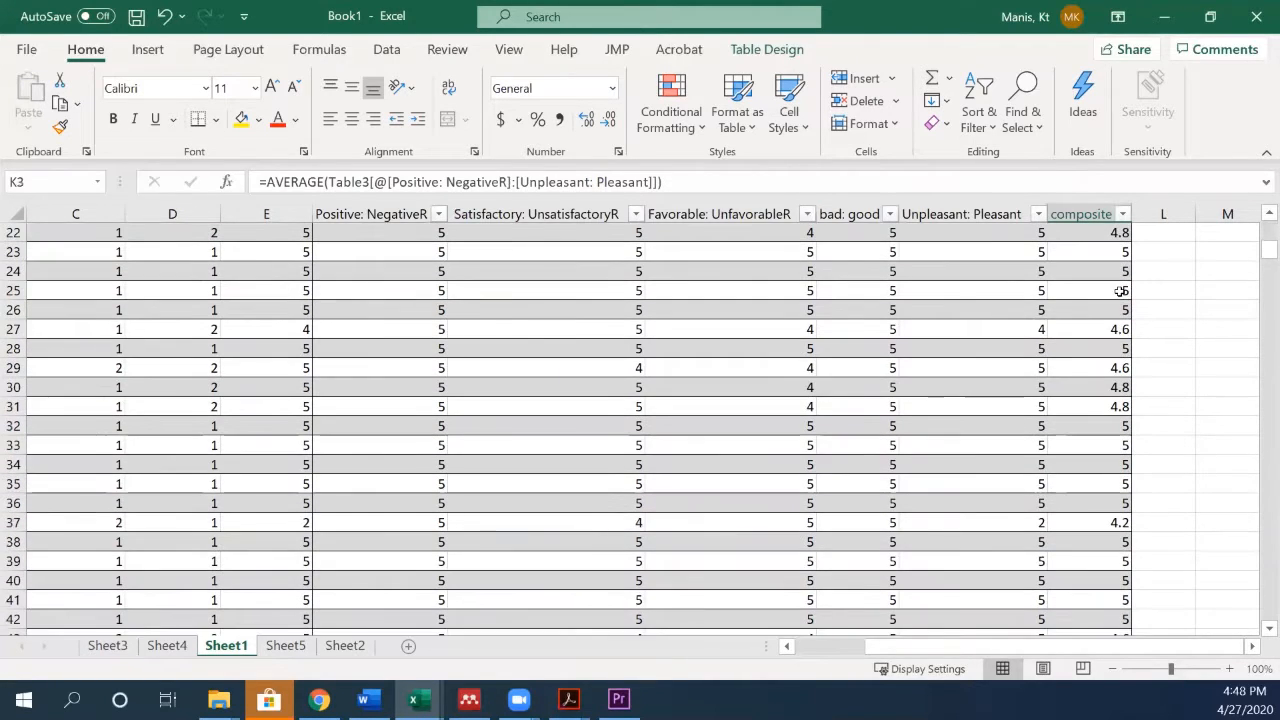
scroll(1121, 291, up, 10)
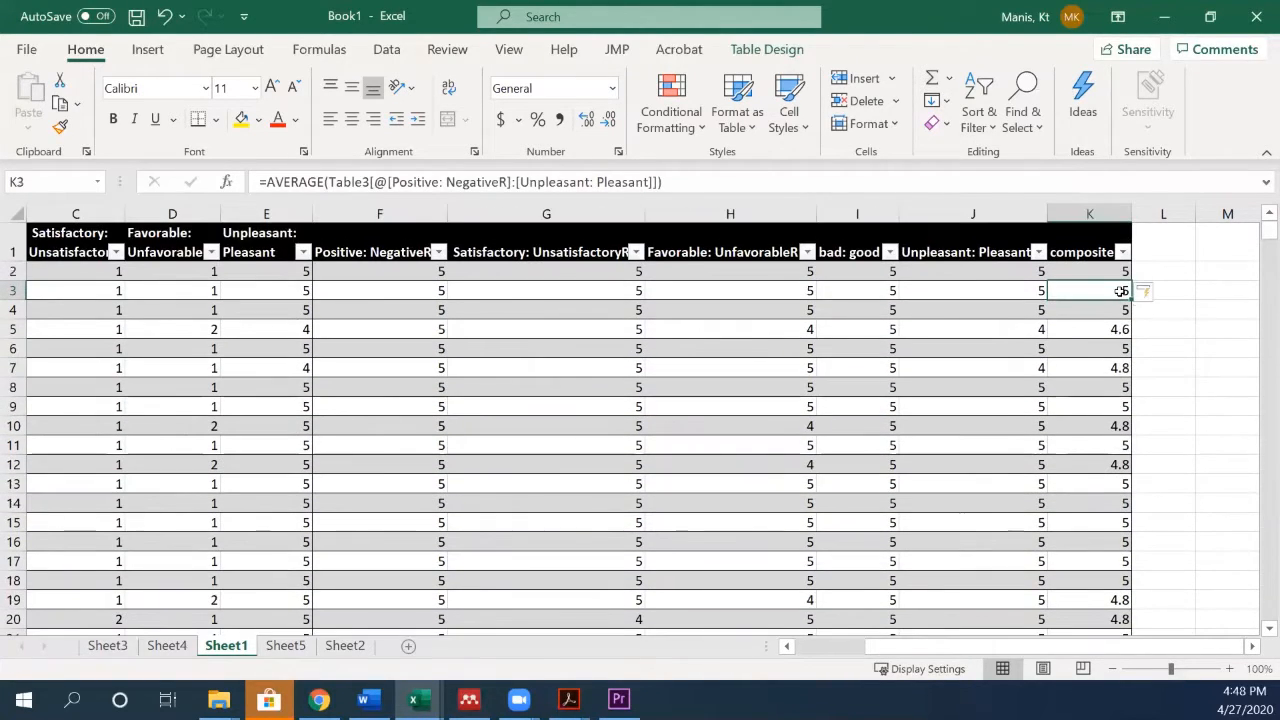